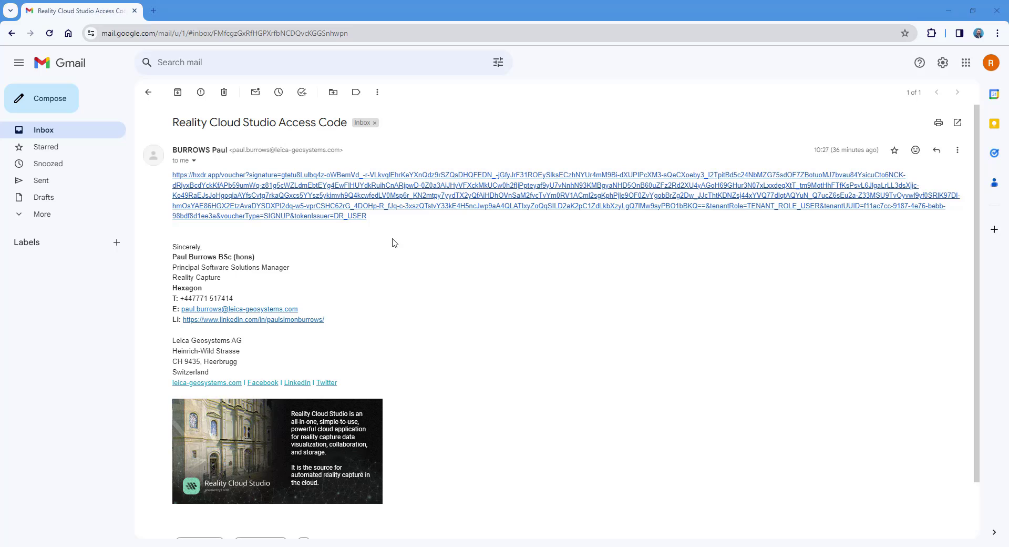
Step: From the voucher link, enter the user's first name, last name, email address and a password
left_click(372, 211)
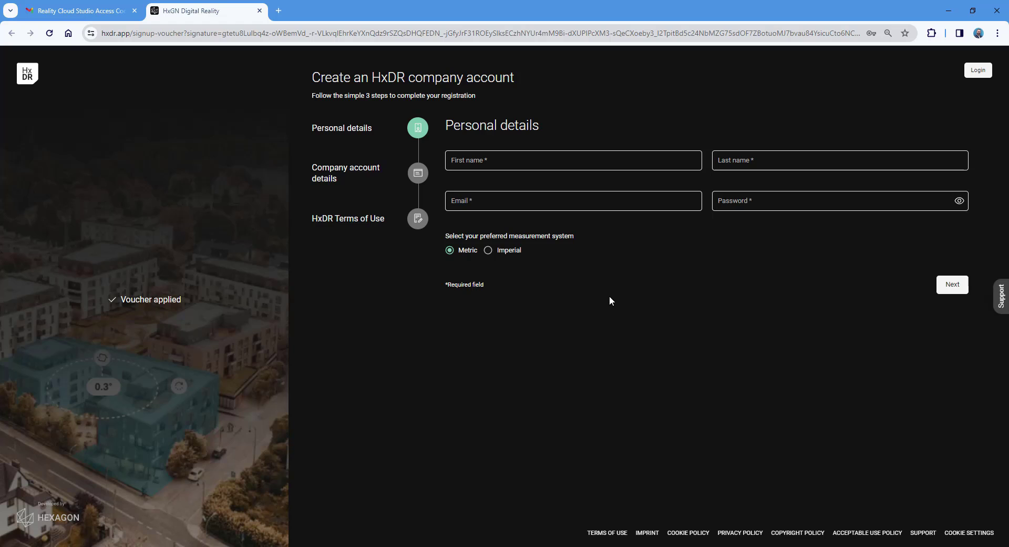
left_click(516, 162)
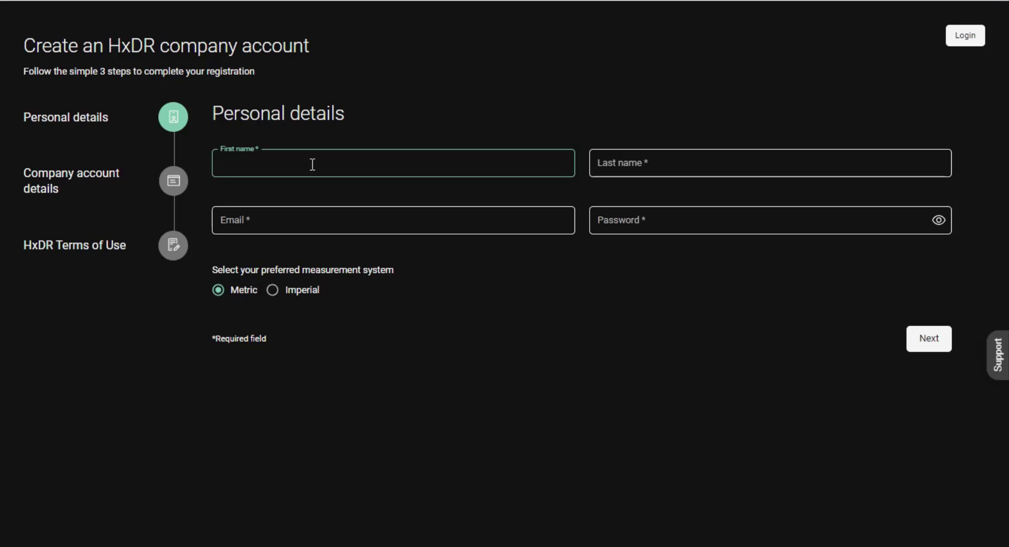
key("Tab")
key("Tab")
key("Tab")
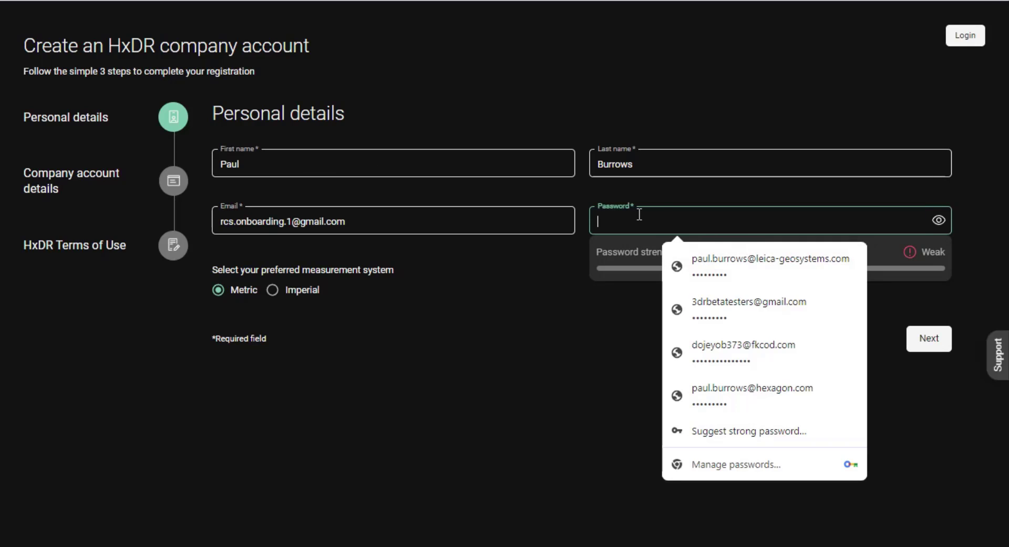
type("••••••••")
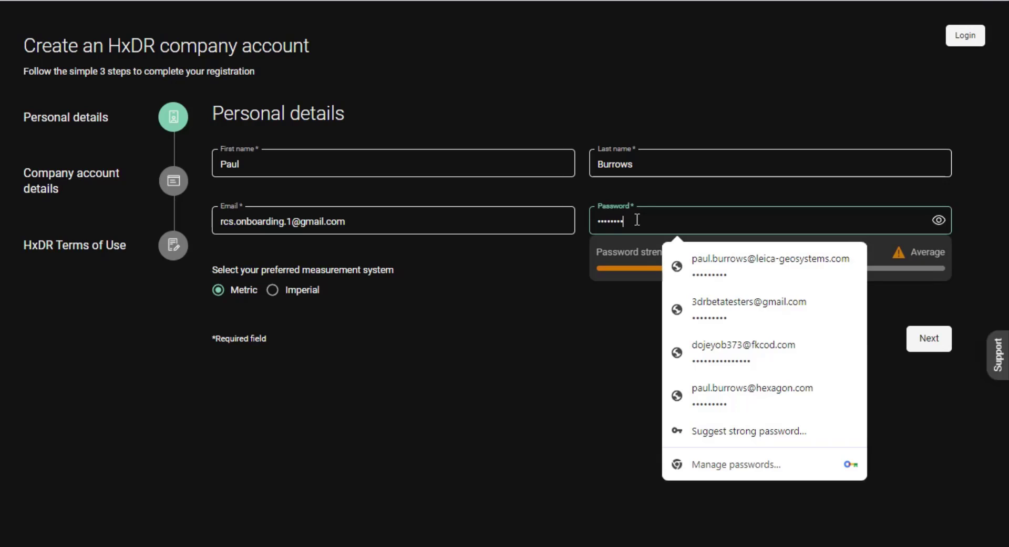
left_click(557, 413)
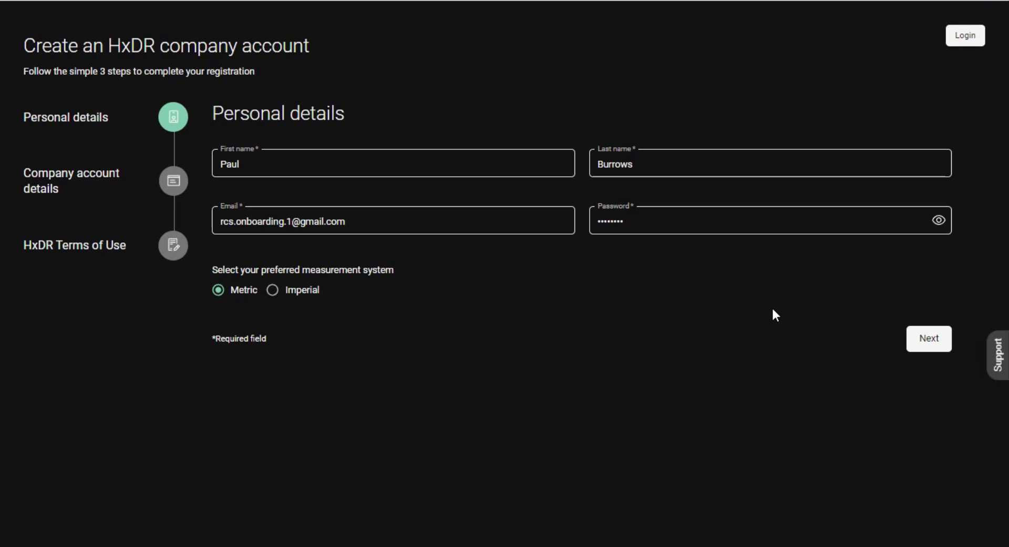
Step: Enter company name Hexagon and pick the company's UK address from the address search
left_click(928, 345)
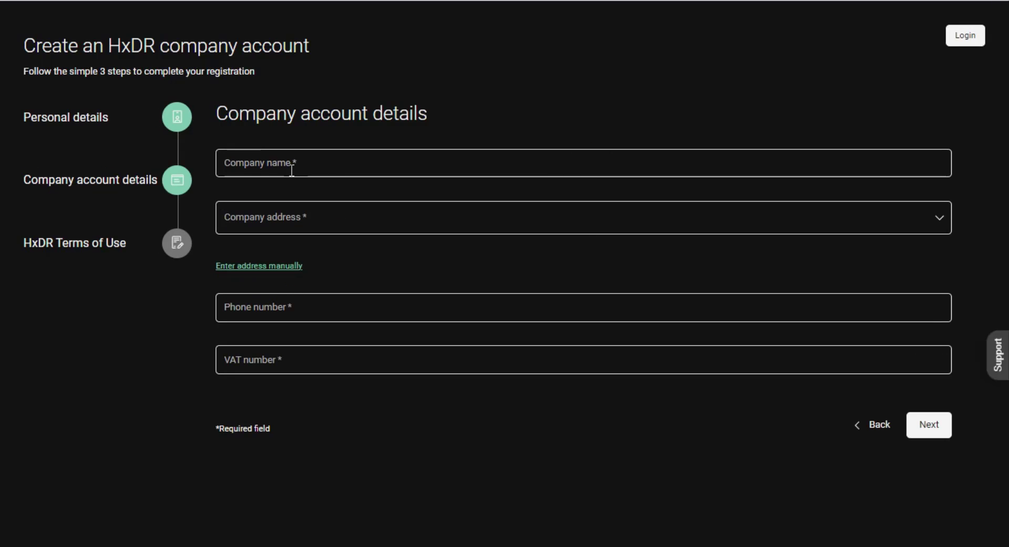
type("Hexagon")
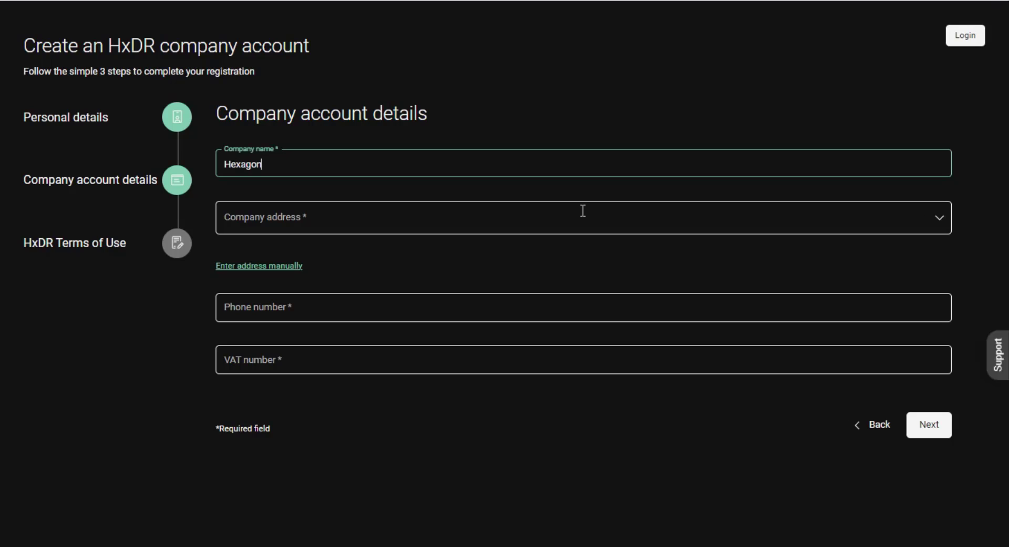
left_click(290, 214)
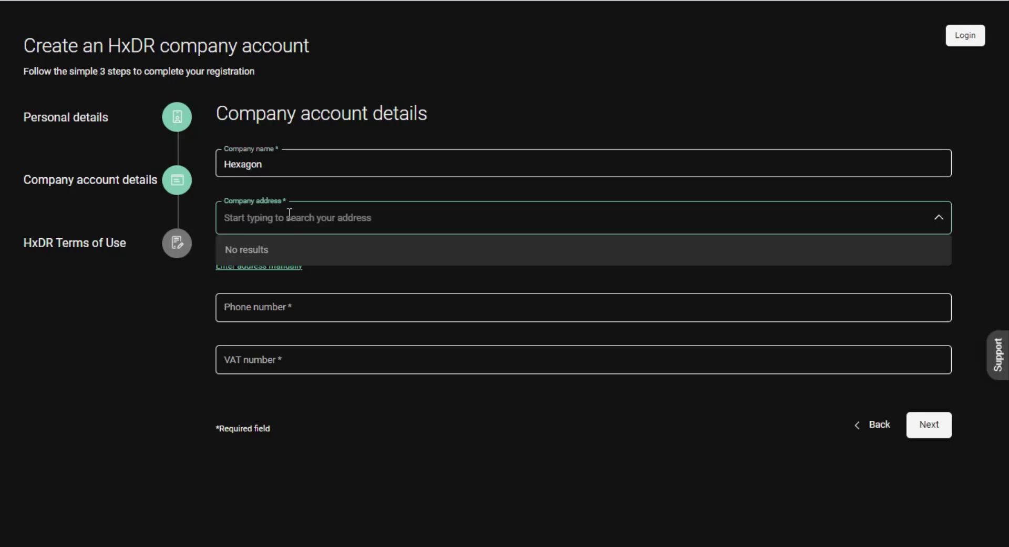
type("michig")
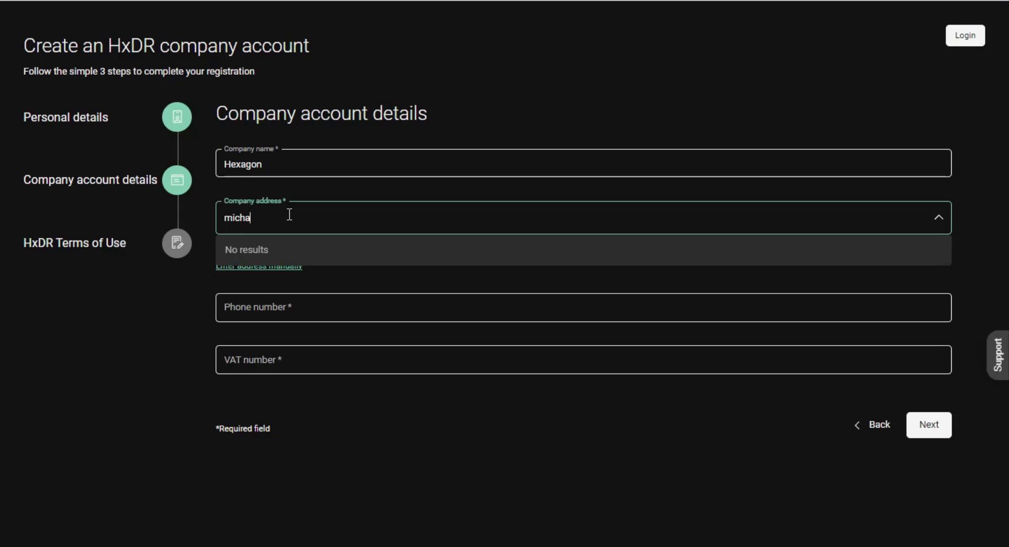
type("an drive")
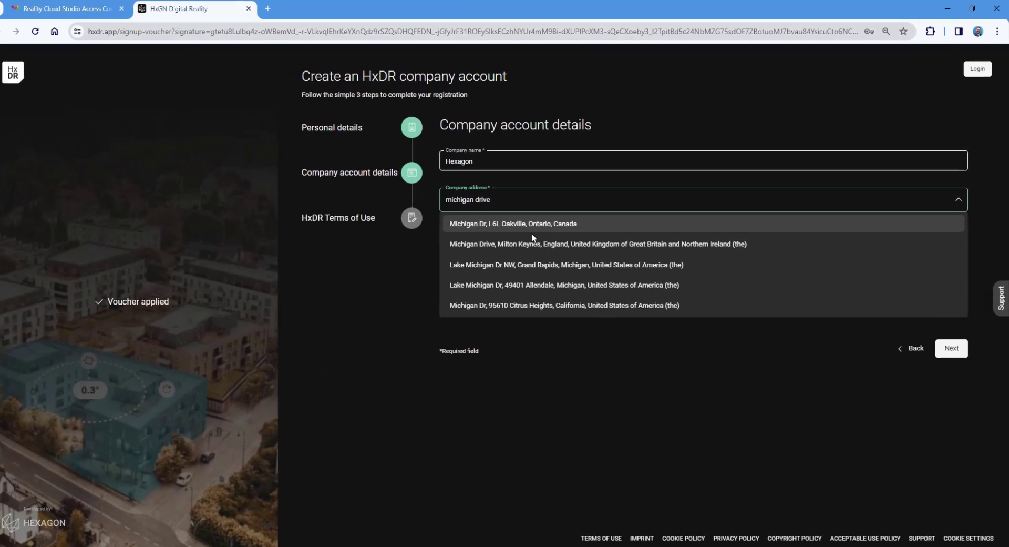
left_click(368, 279)
Step: Complete the postal code, NA street number and suite, the phone number, and VAT NA
left_click(482, 296)
type("MK15")
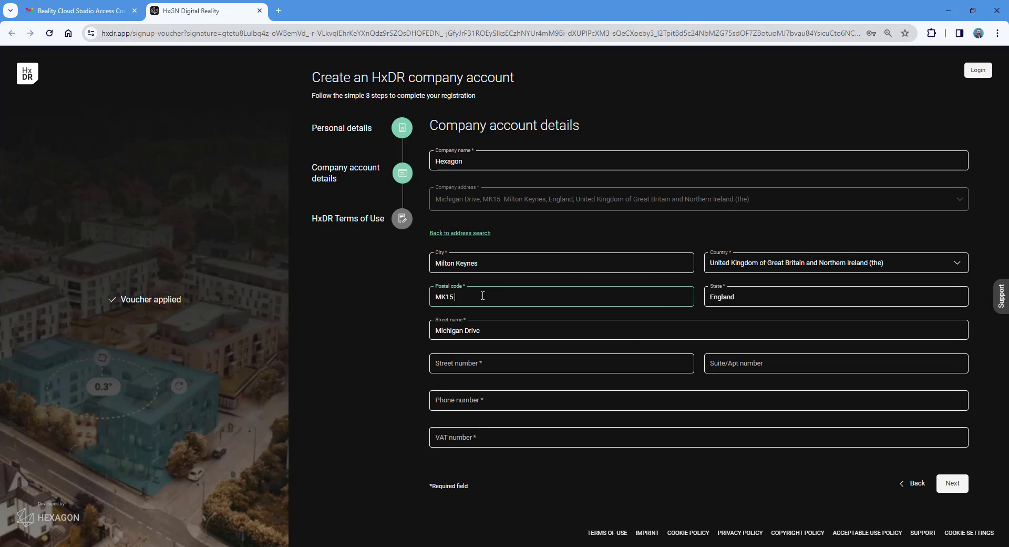
type(" 8HT")
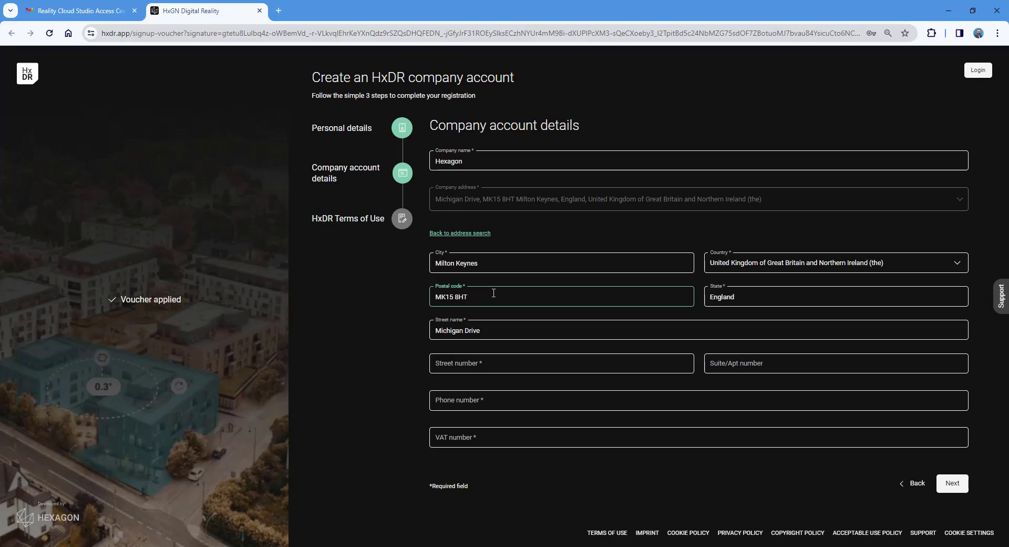
left_click(511, 365)
type("NA")
key("Tab")
type("NA")
key("Tab")
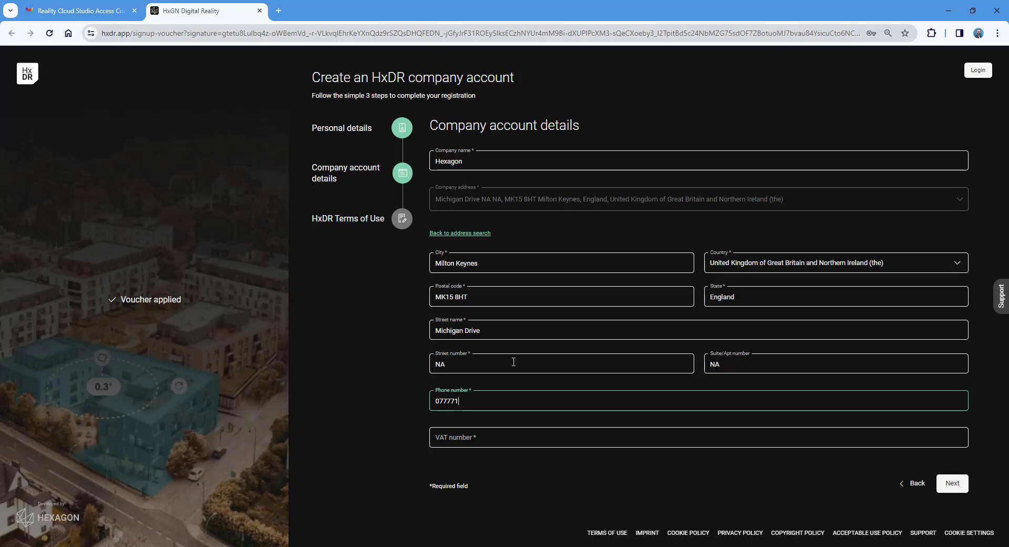
key("Tab")
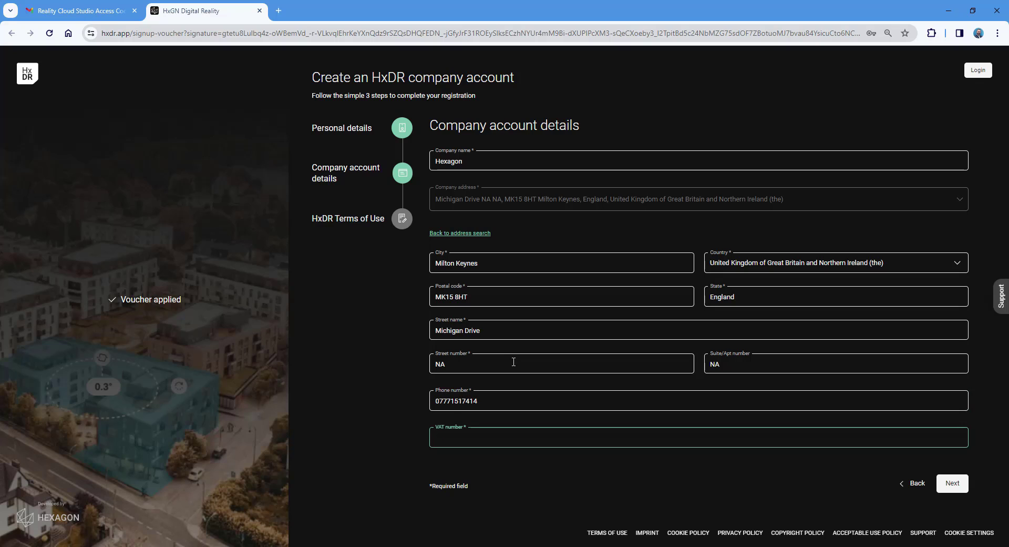
type("NA")
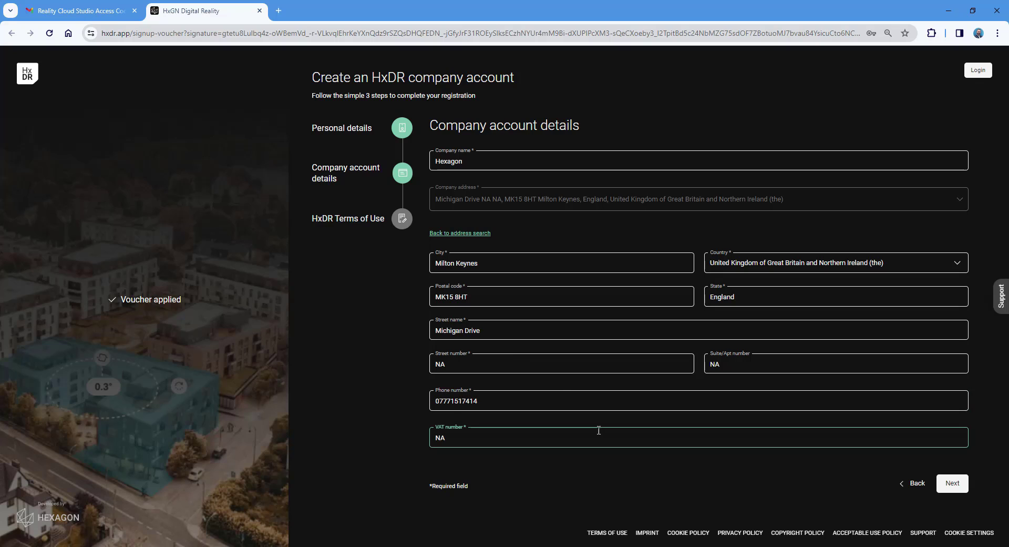
left_click(953, 484)
Step: Tick all three Terms of Use statements plus marketing consent, and submit the sign-up
left_click(952, 484)
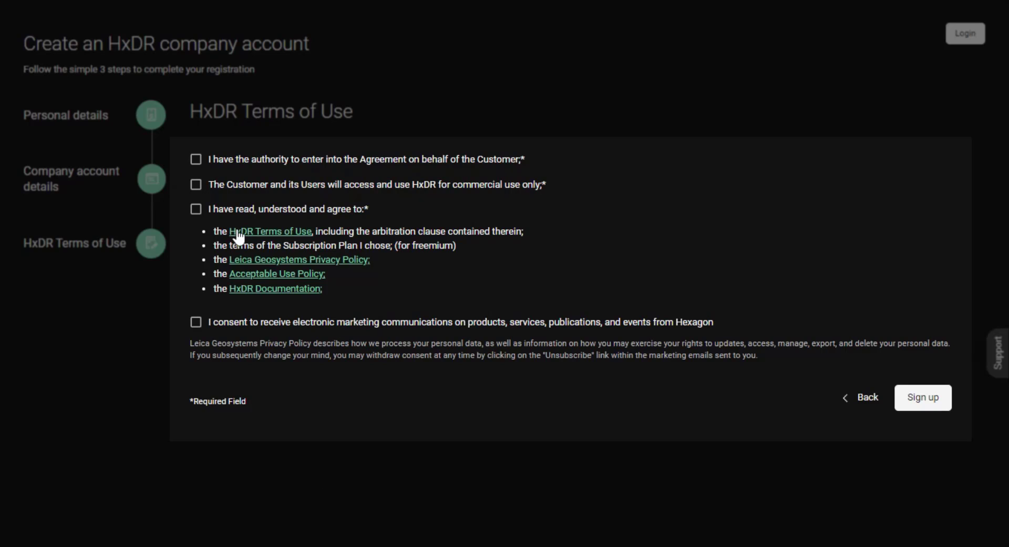
left_click(196, 160)
left_click(196, 184)
left_click(196, 209)
left_click(196, 322)
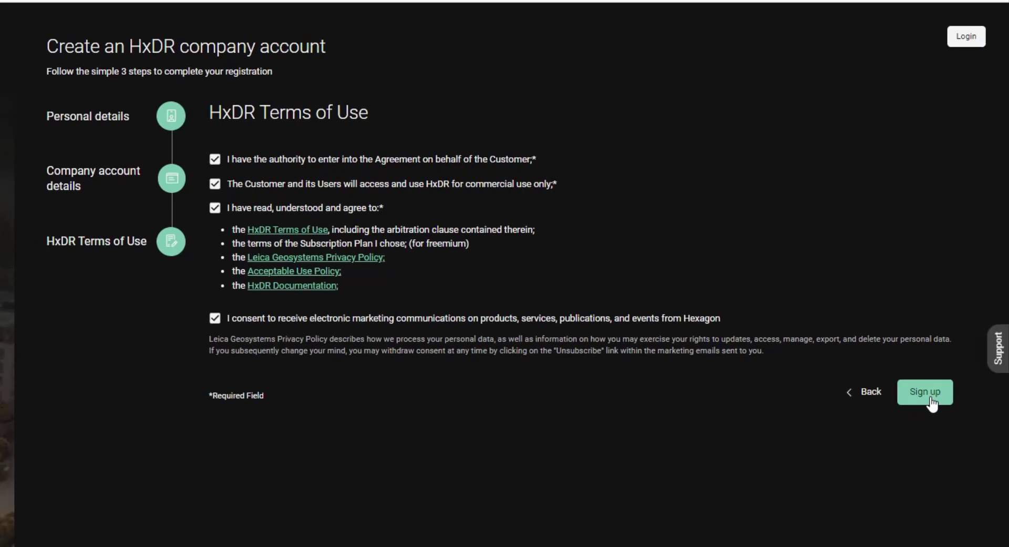
left_click(923, 397)
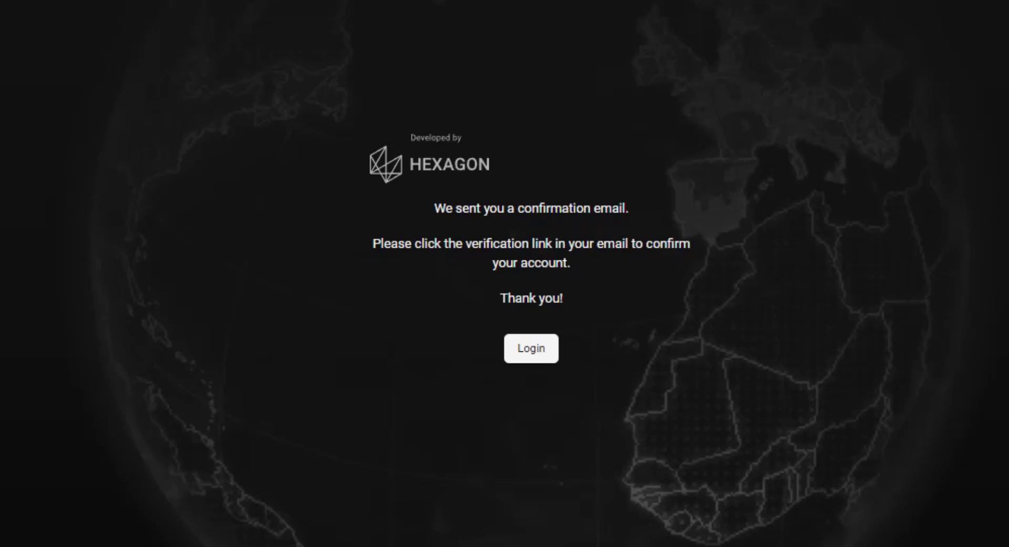
Step: In the Gmail inbox, open the Welcome to HxDR email and follow its Verify email link
left_click(96, 11)
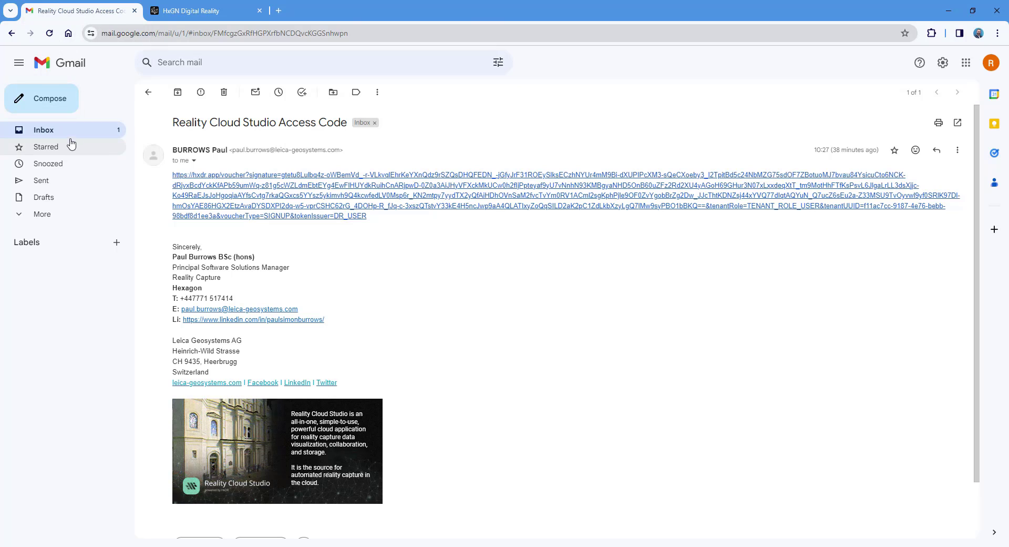
left_click(67, 143)
left_click(67, 135)
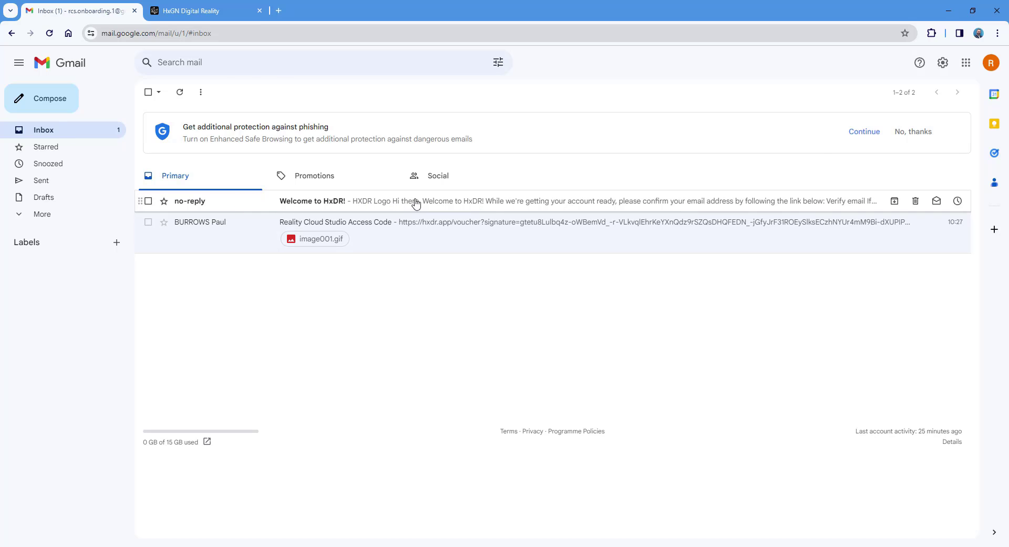
left_click(413, 203)
scroll(710, 378, "down", 2)
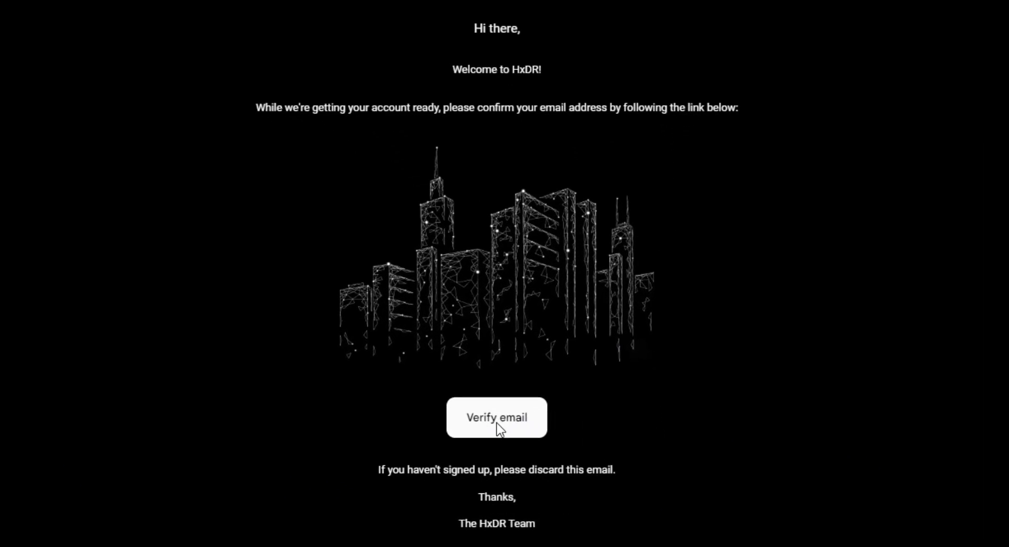
left_click(578, 445)
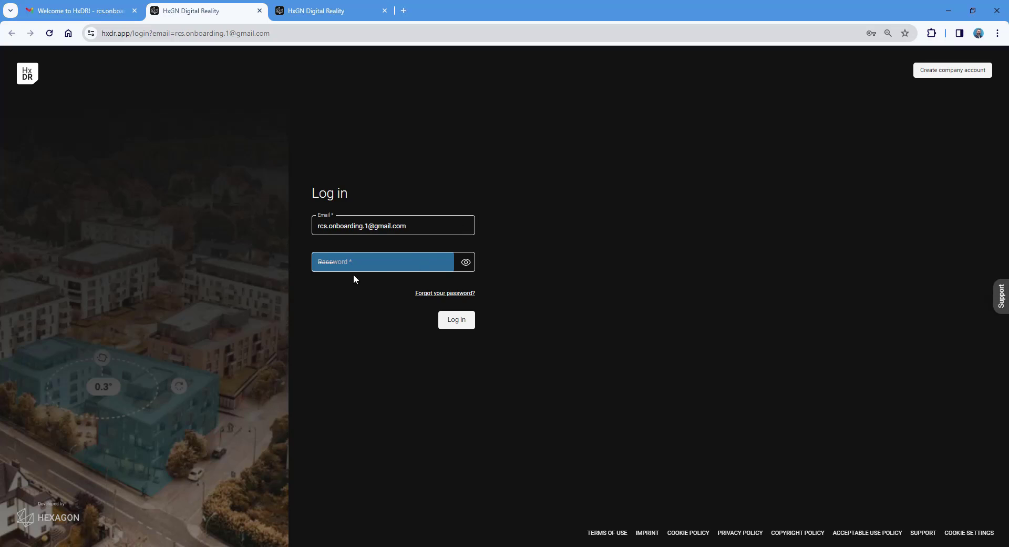
Step: Log in to the new HxDR account using the saved password
left_click(377, 265)
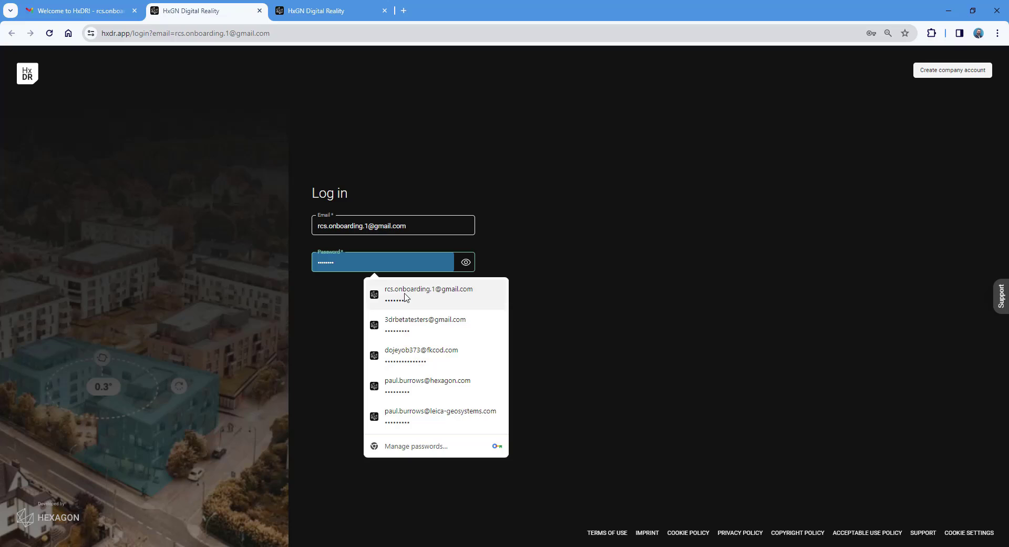
left_click(403, 296)
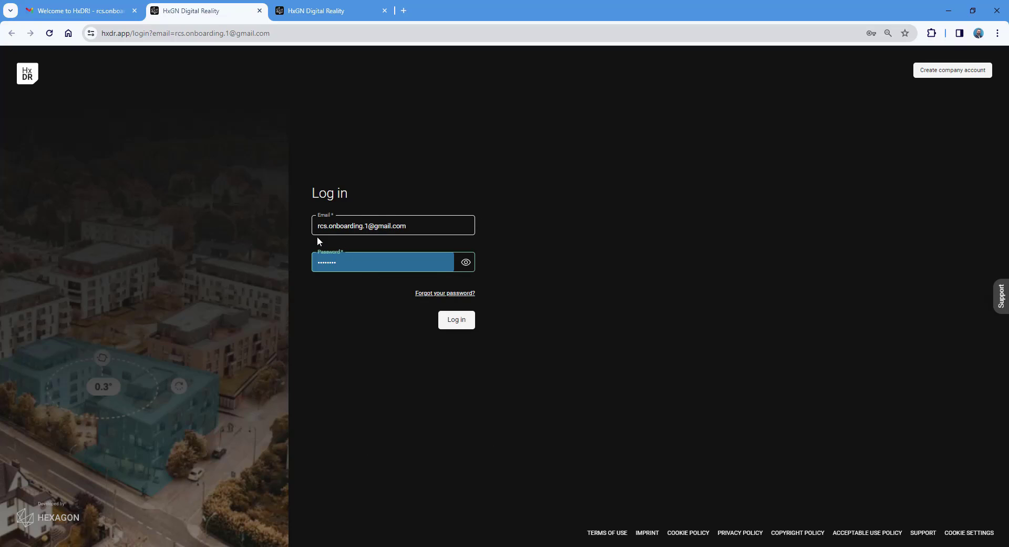
left_click(459, 321)
left_click(459, 316)
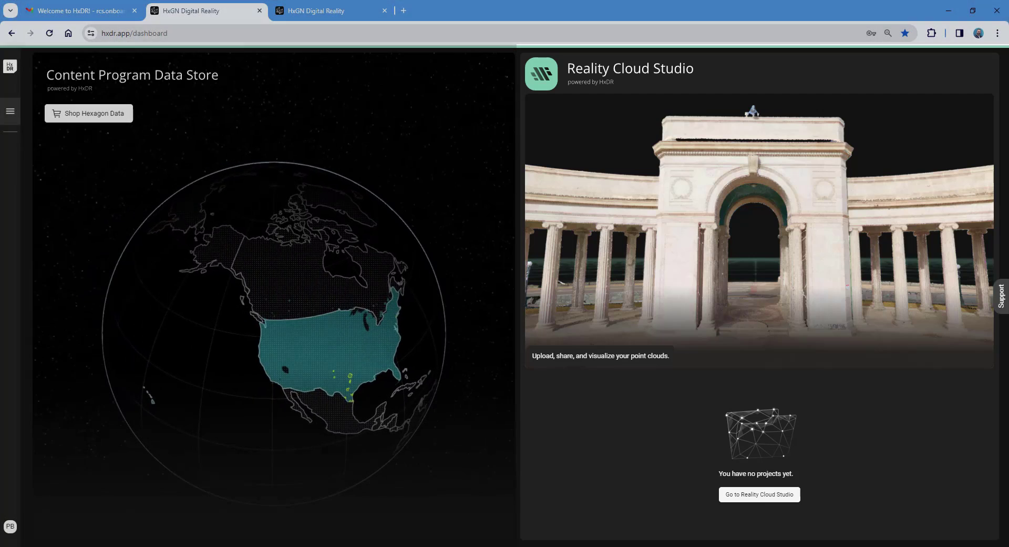
Step: Toggle the main menu open and closed, then open the PB avatar account panel
left_click(10, 112)
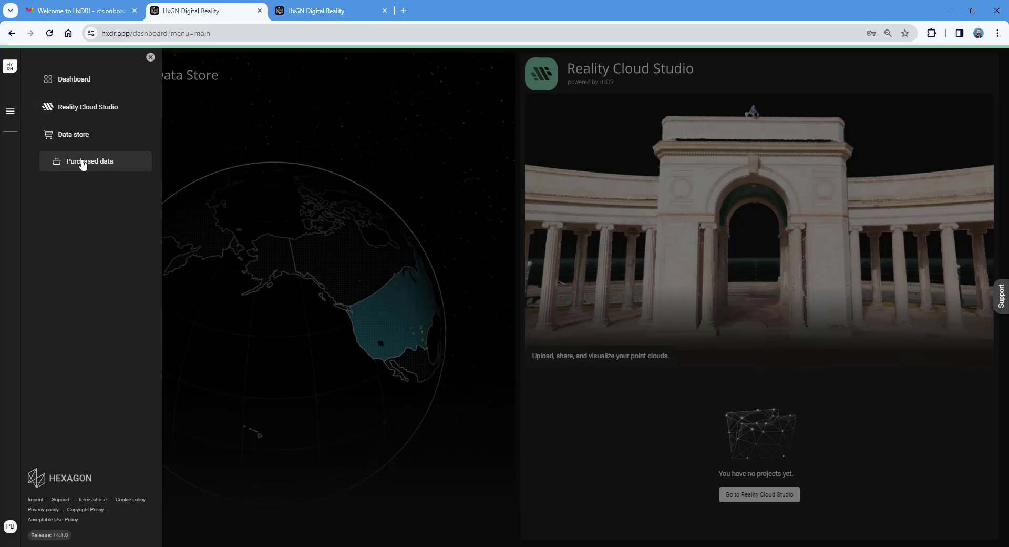
left_click(11, 113)
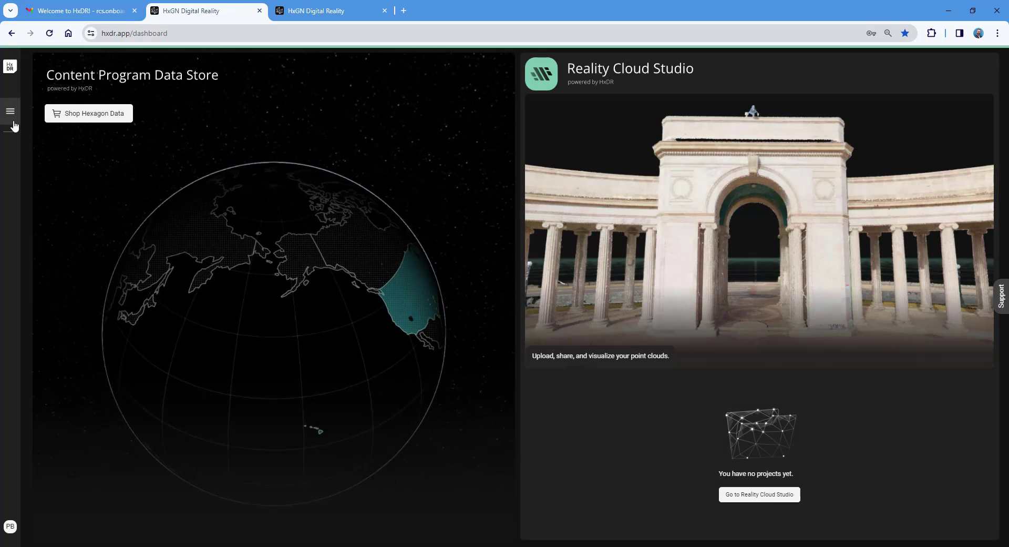
left_click(10, 527)
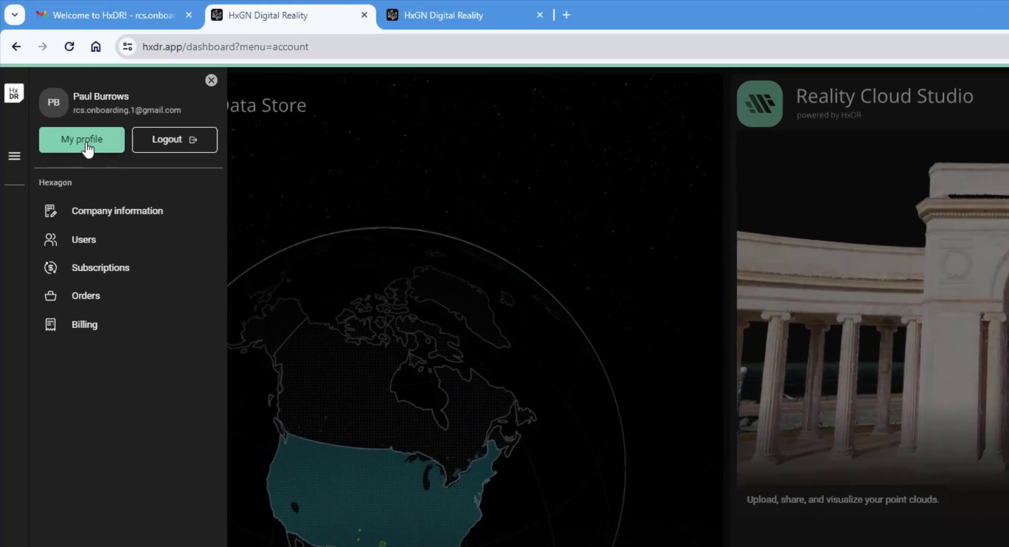
Step: View My profile, return to the dashboard, then open Company information showing Hexagon and VAT NA
left_click(60, 101)
mouse_move(140, 223)
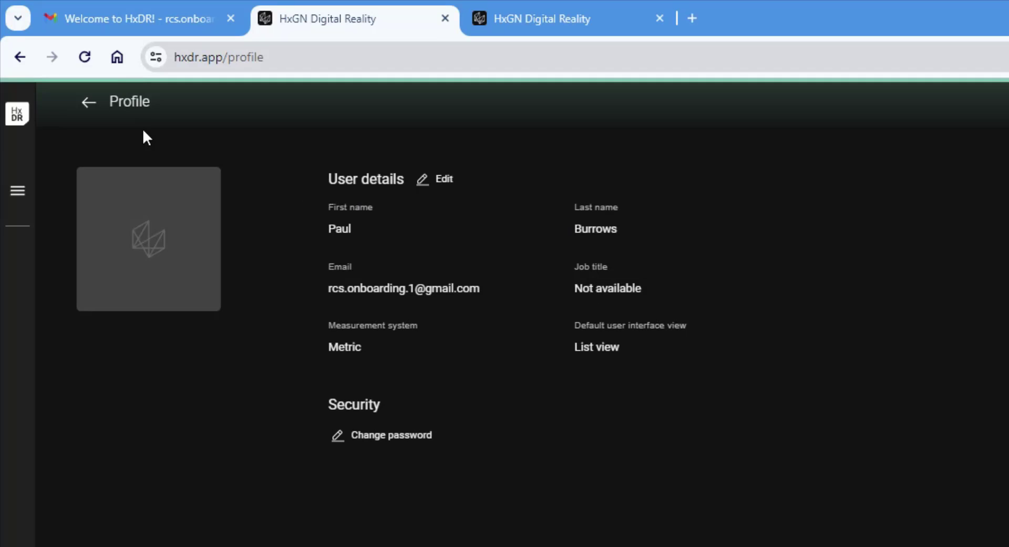
left_click(88, 103)
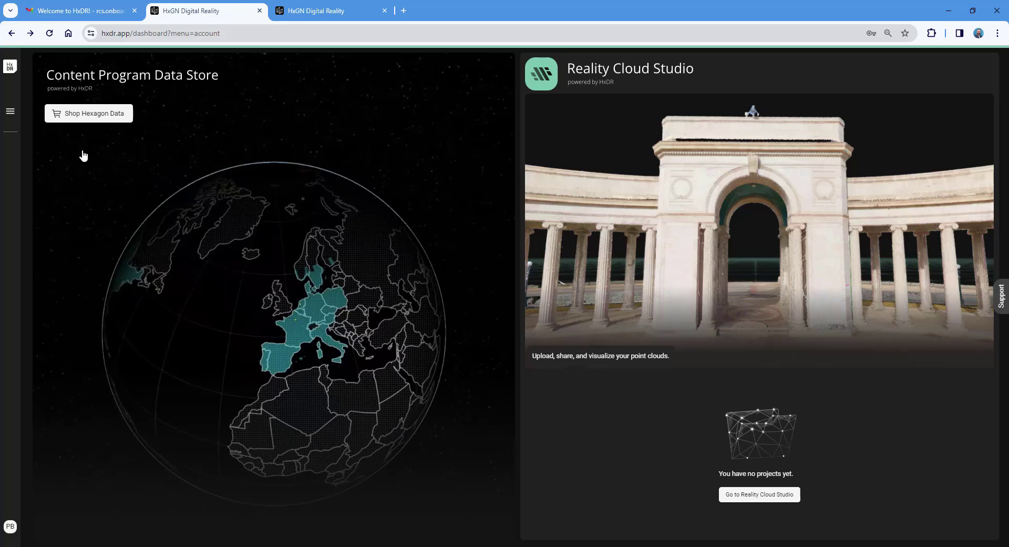
left_click(10, 526)
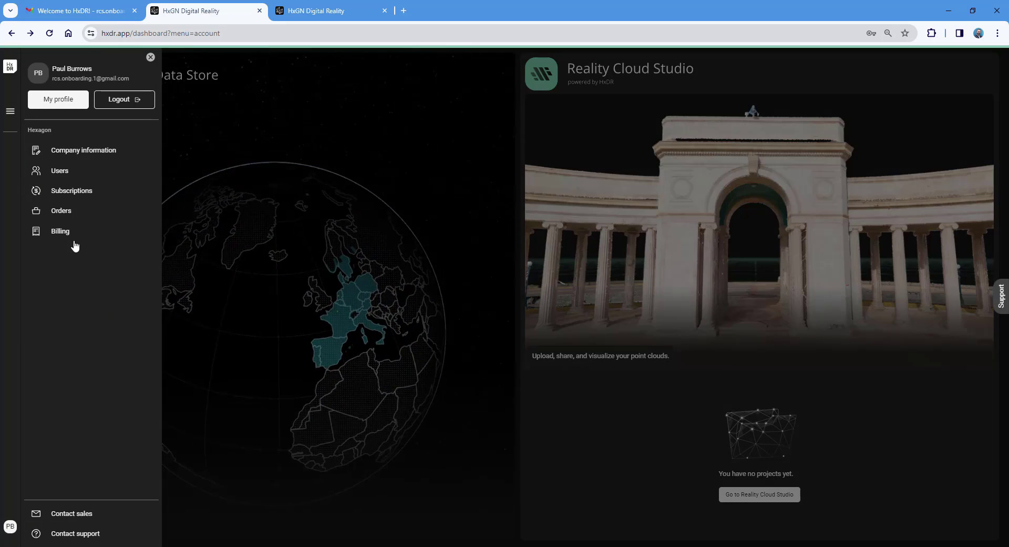
left_click(116, 152)
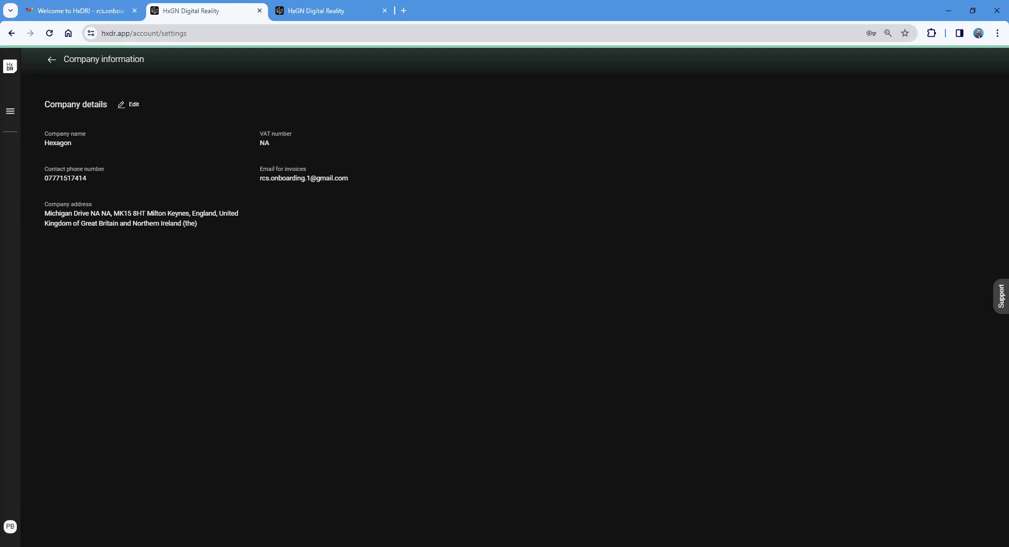
Step: Open the Users page from the account panel and start Invite members with role Employee
left_click(10, 525)
left_click(92, 173)
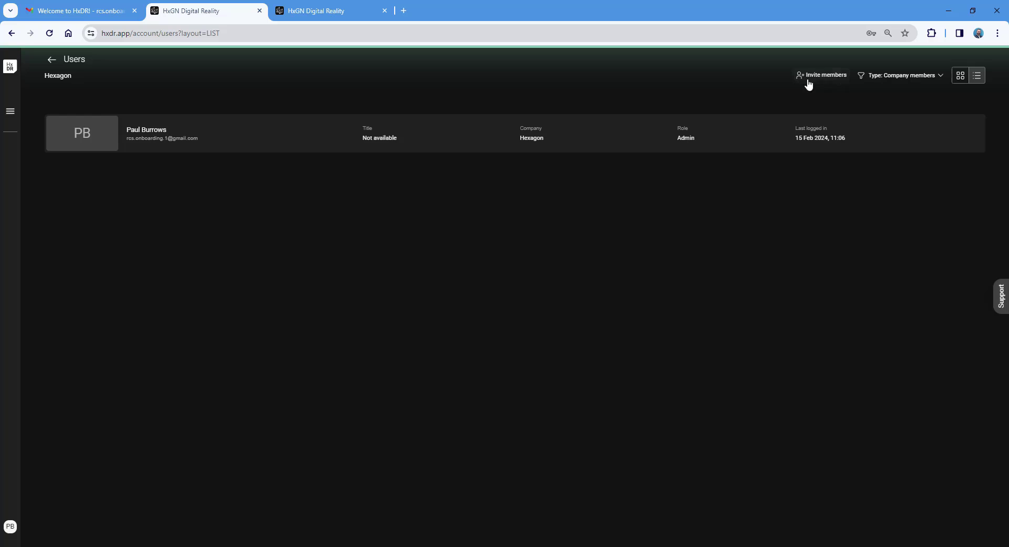
left_click(819, 80)
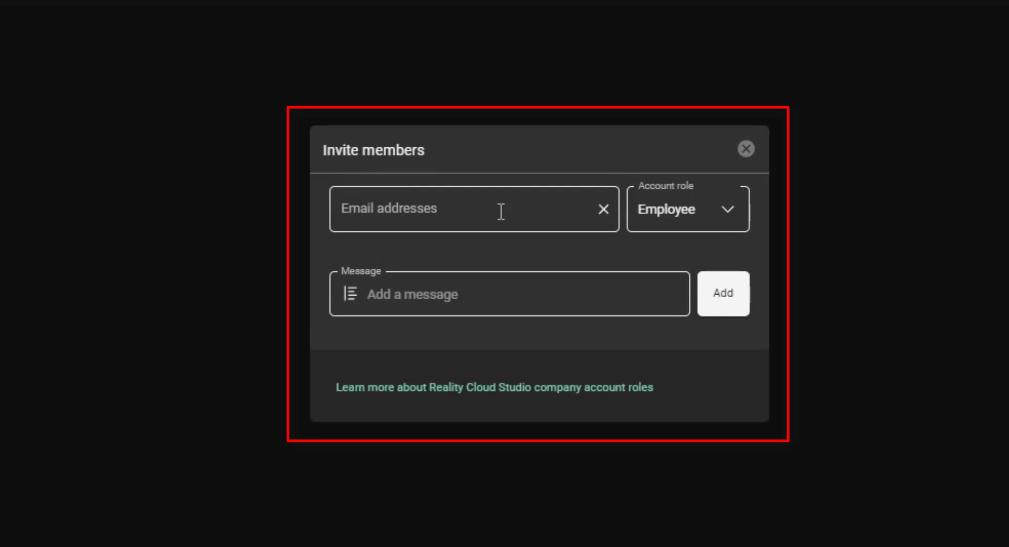
Step: Keep the Employee role, review the roles comparison, then close it and the invitation
left_click(683, 217)
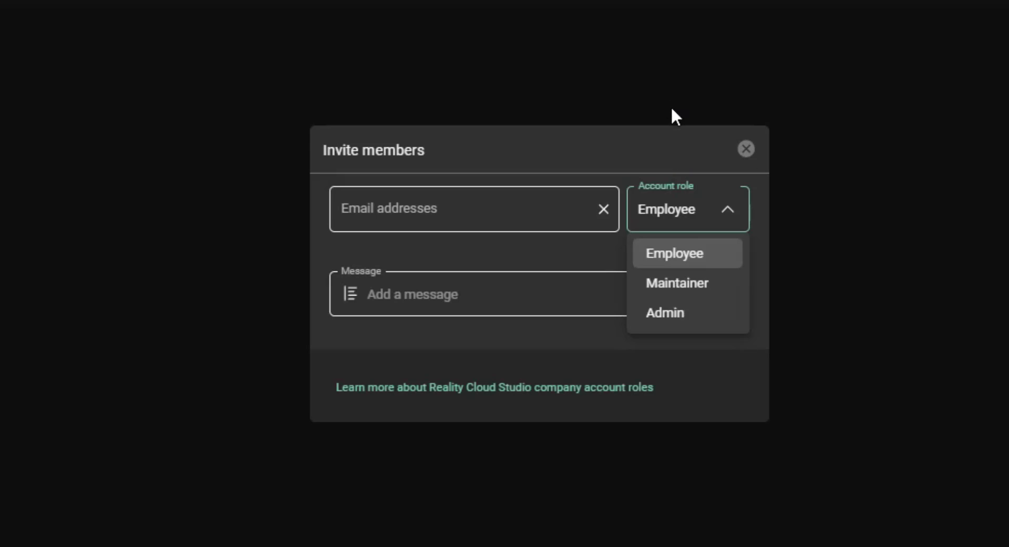
left_click(685, 126)
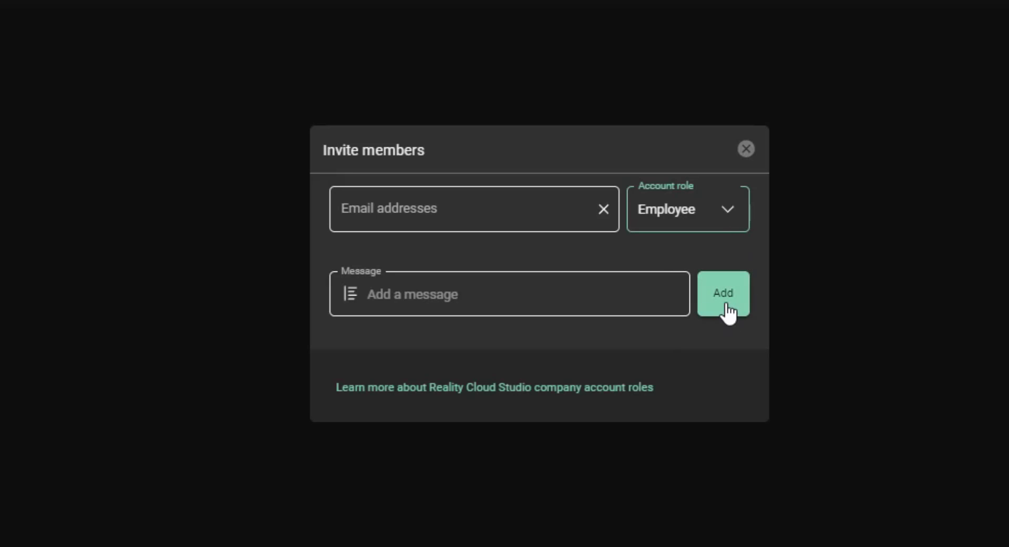
left_click(585, 389)
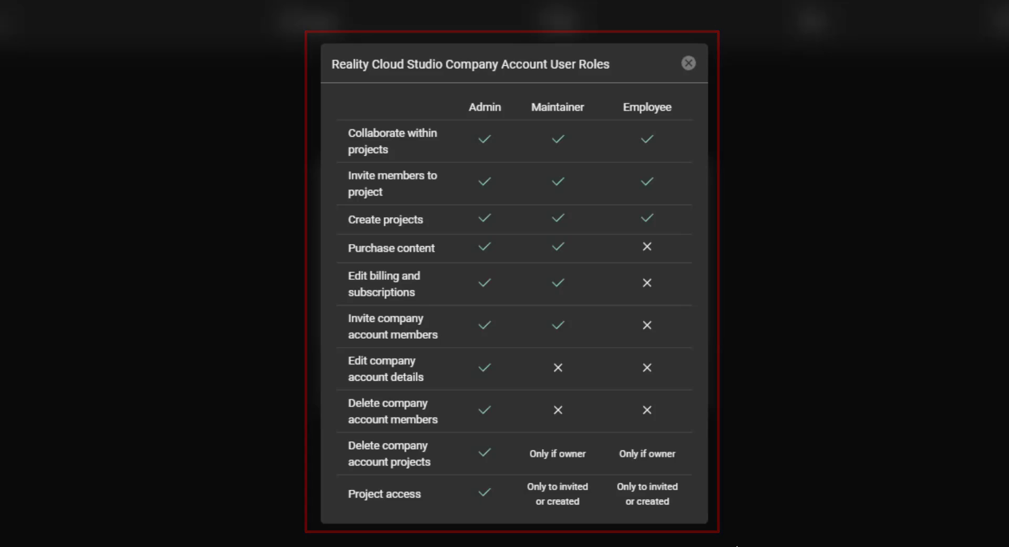
left_click(690, 64)
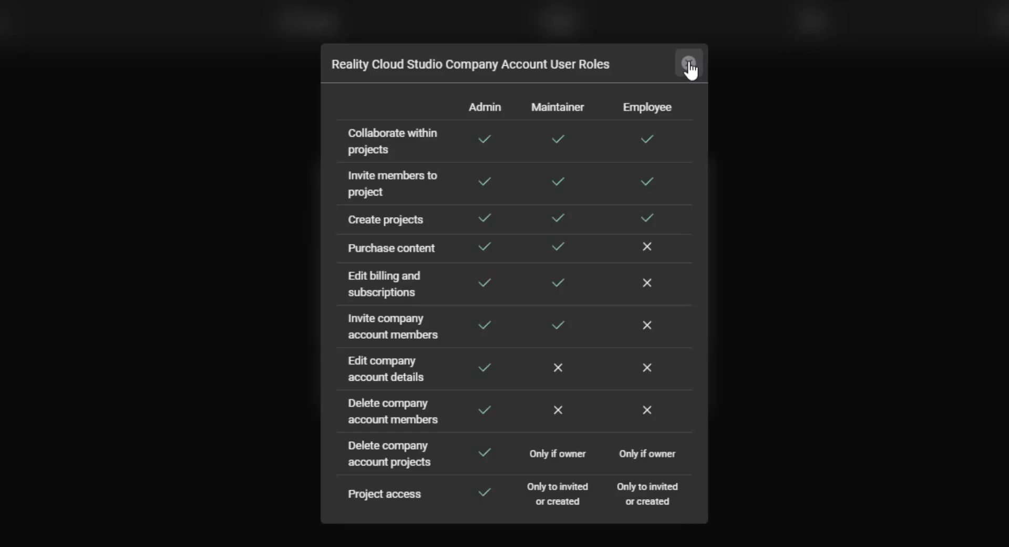
left_click(609, 233)
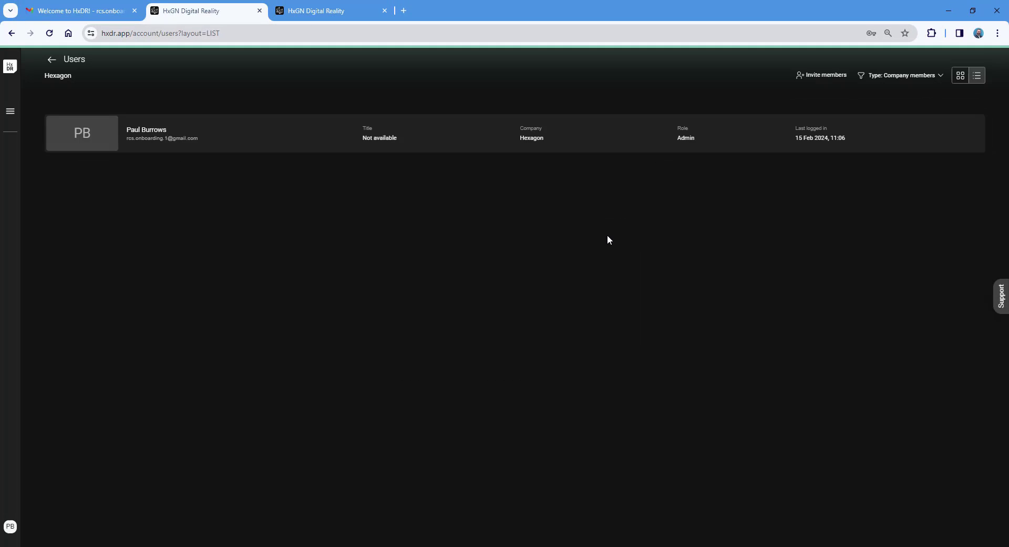
Step: Open Billing's Payment settings, then open Update details and cancel without saving
left_click(10, 526)
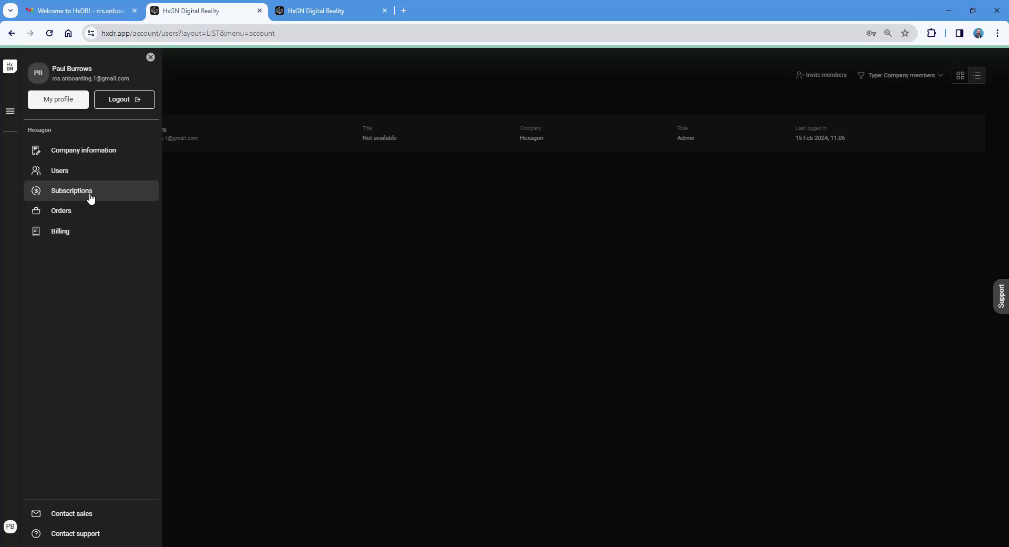
left_click(99, 237)
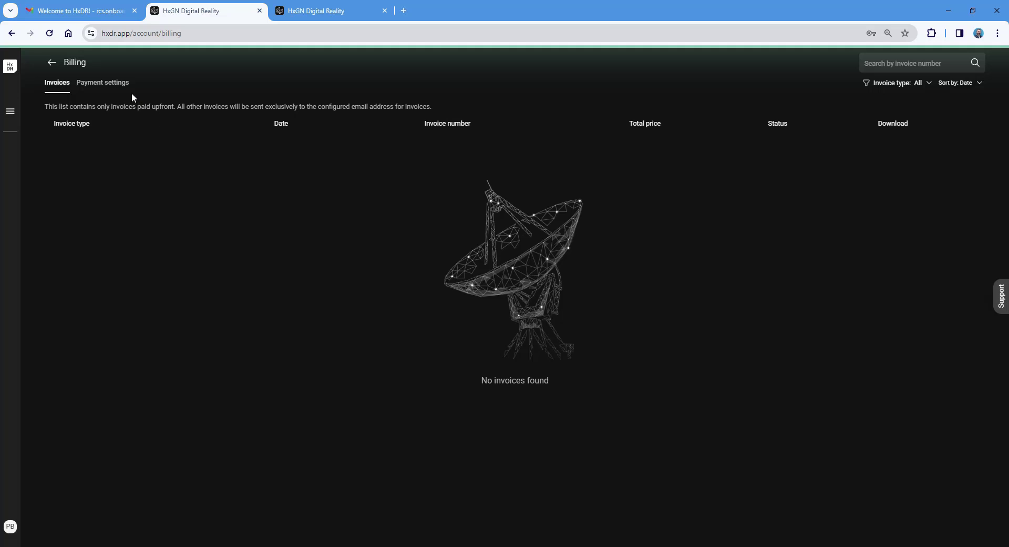
left_click(102, 84)
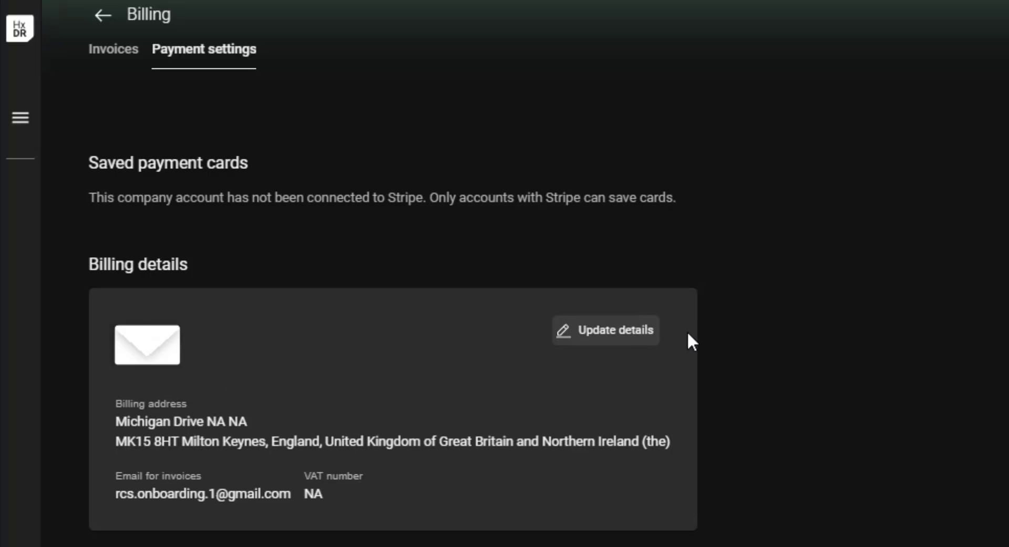
left_click(610, 332)
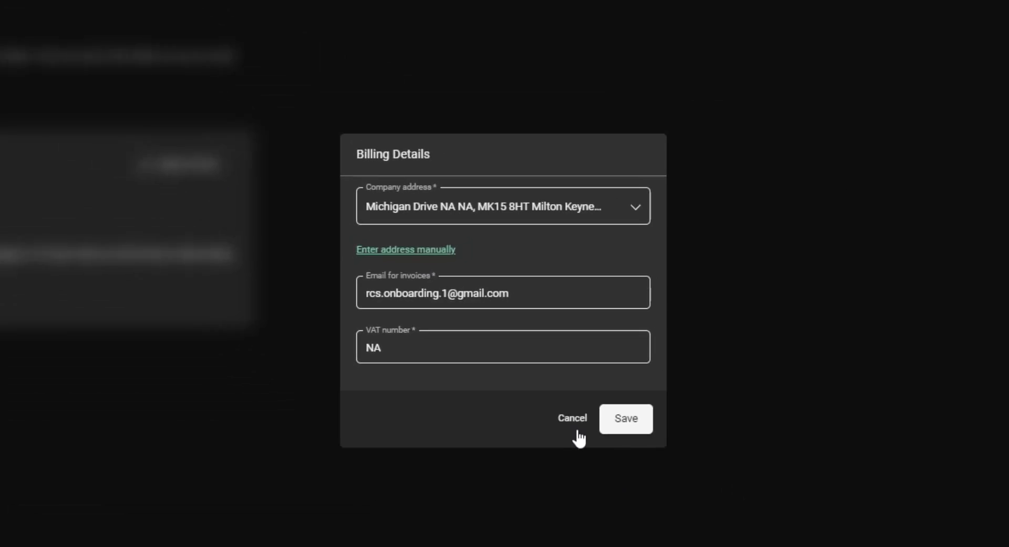
left_click(587, 443)
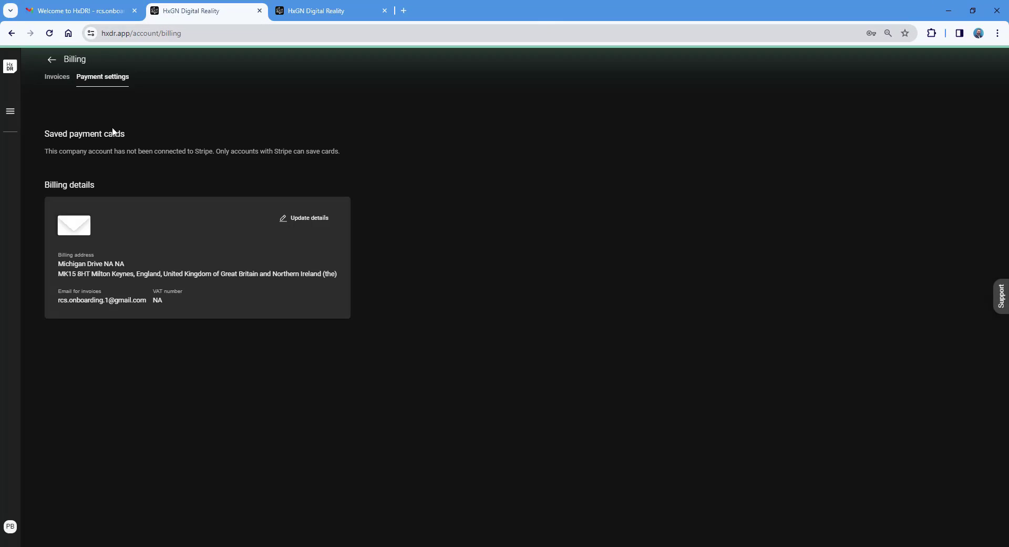
left_click(10, 527)
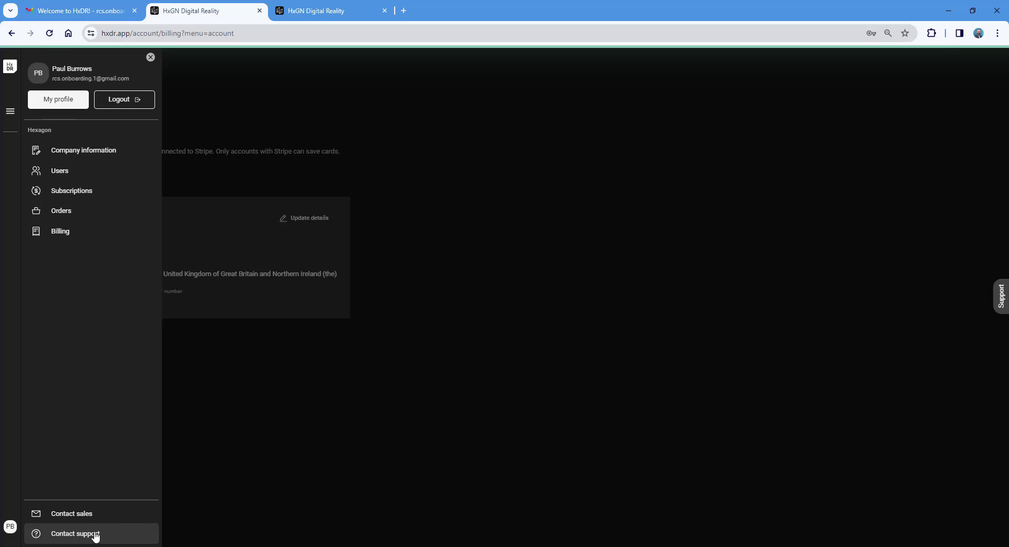
left_click(95, 536)
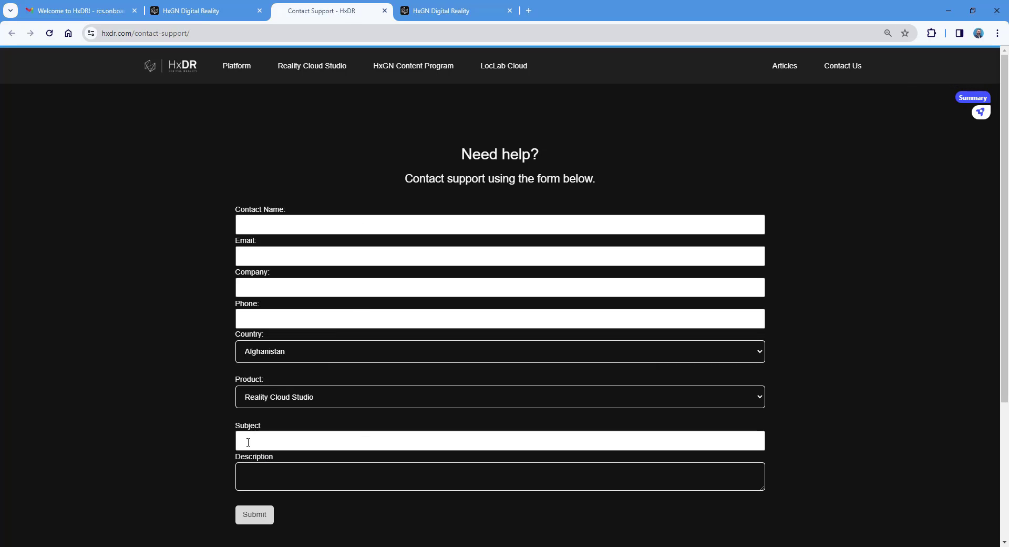
left_click(385, 10)
left_click(253, 84)
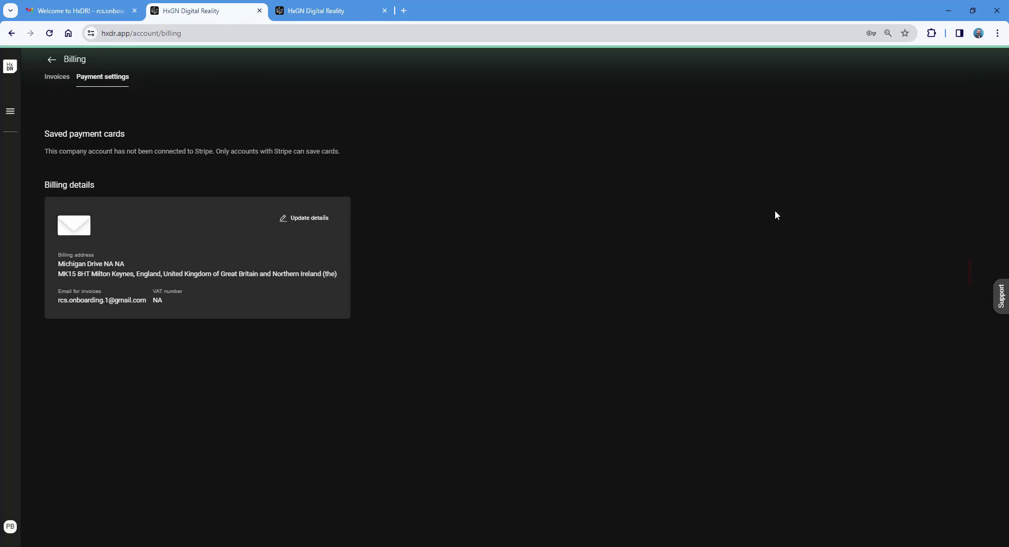
left_click(1002, 301)
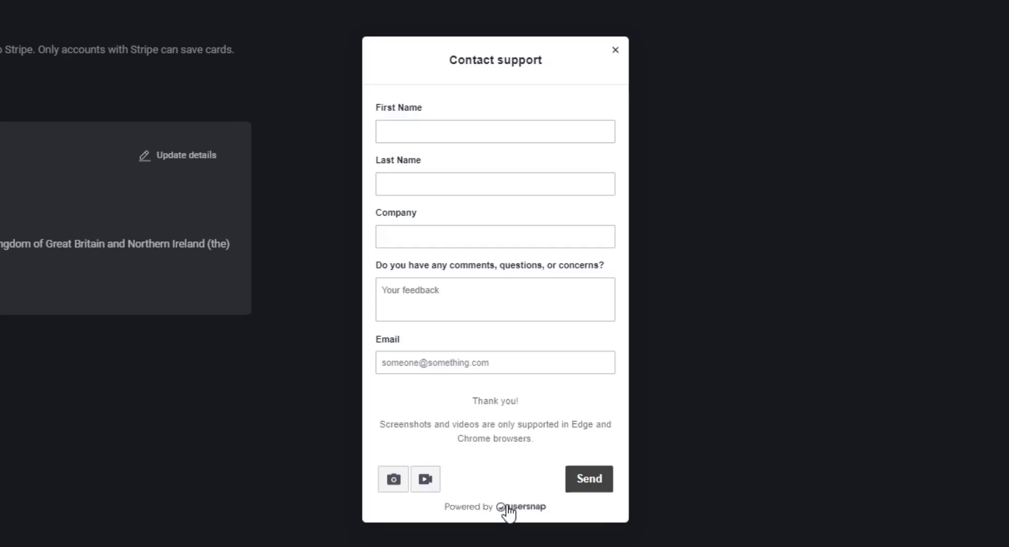
left_click(611, 51)
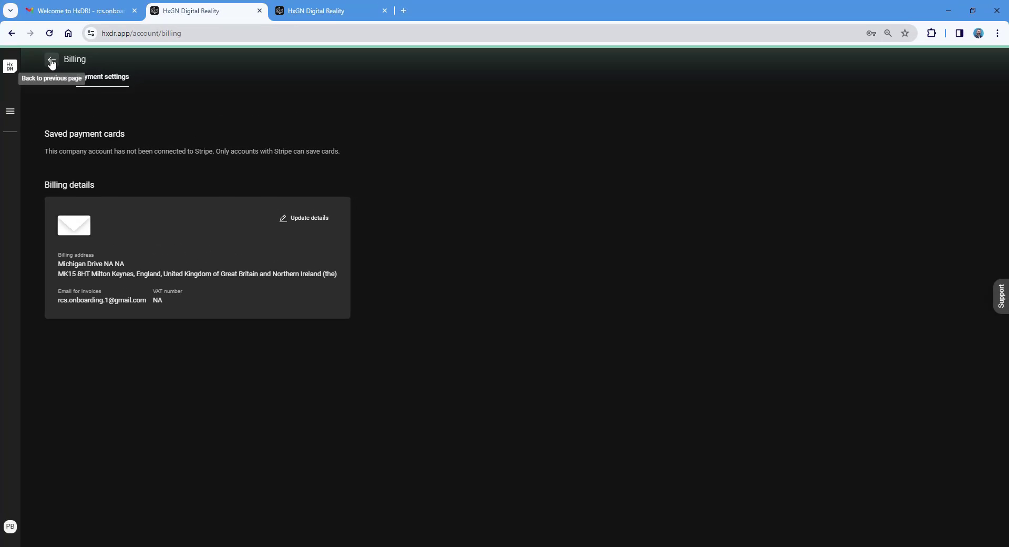
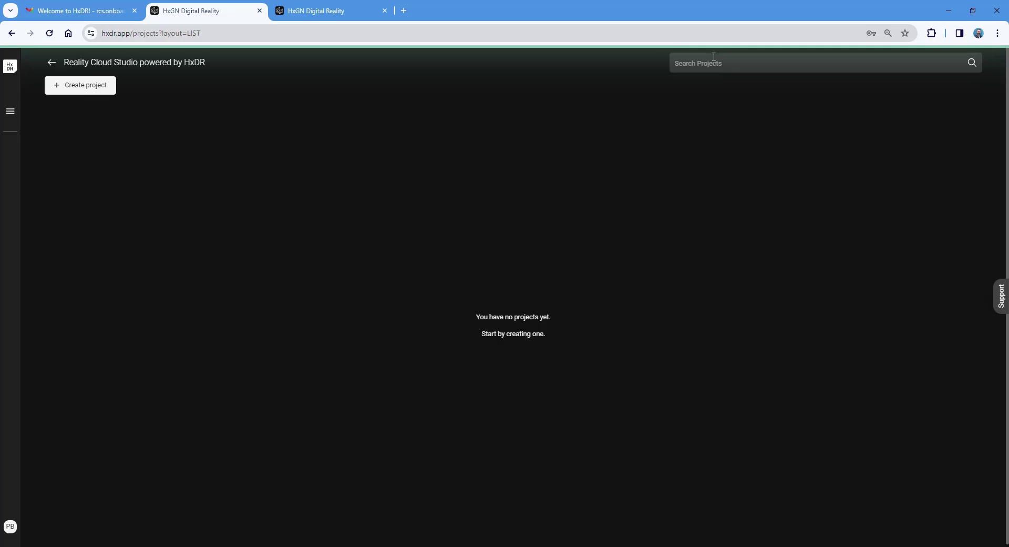
Step: Start a new project titled 'My First Project' with description 'This is the first time I have used RCS'
left_click(87, 87)
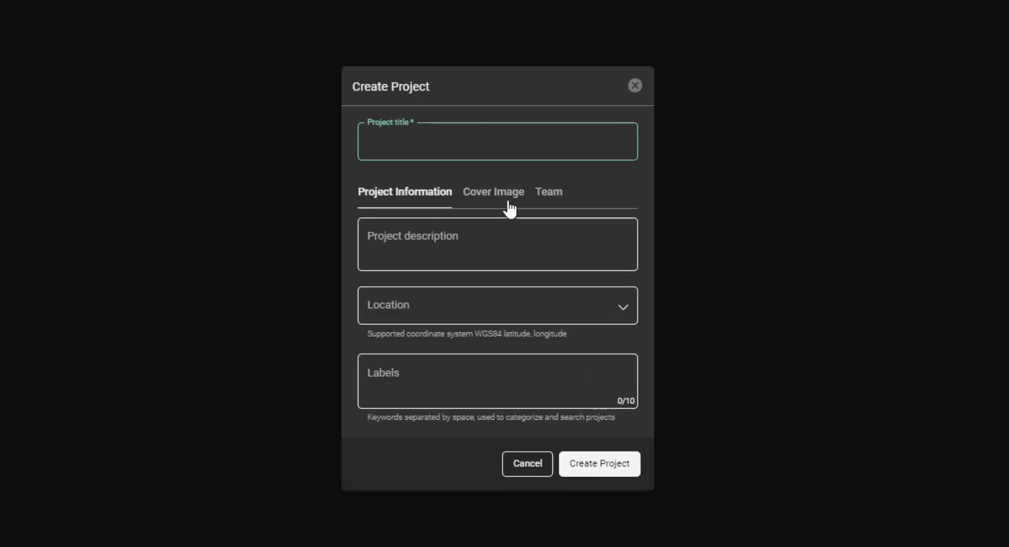
type("My ")
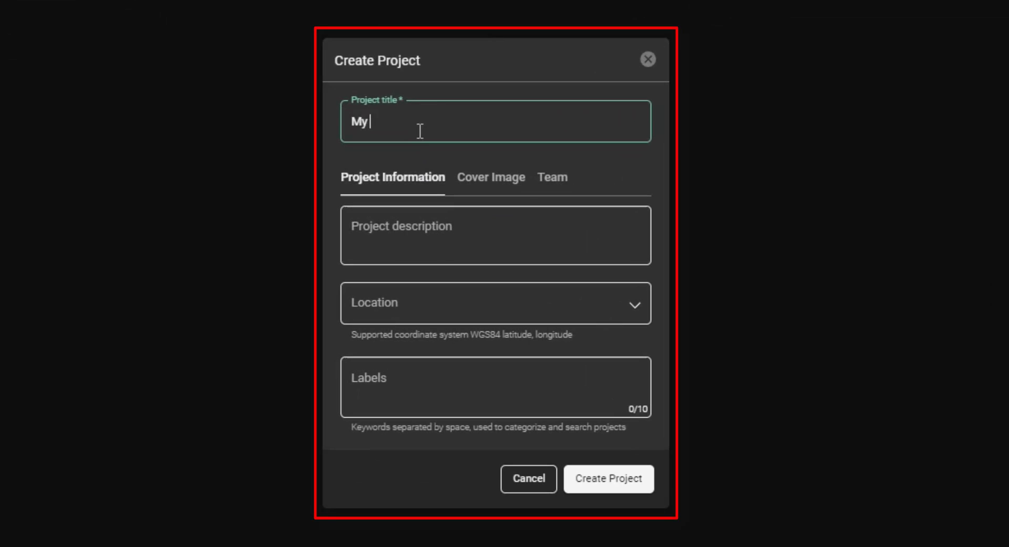
type("First Project")
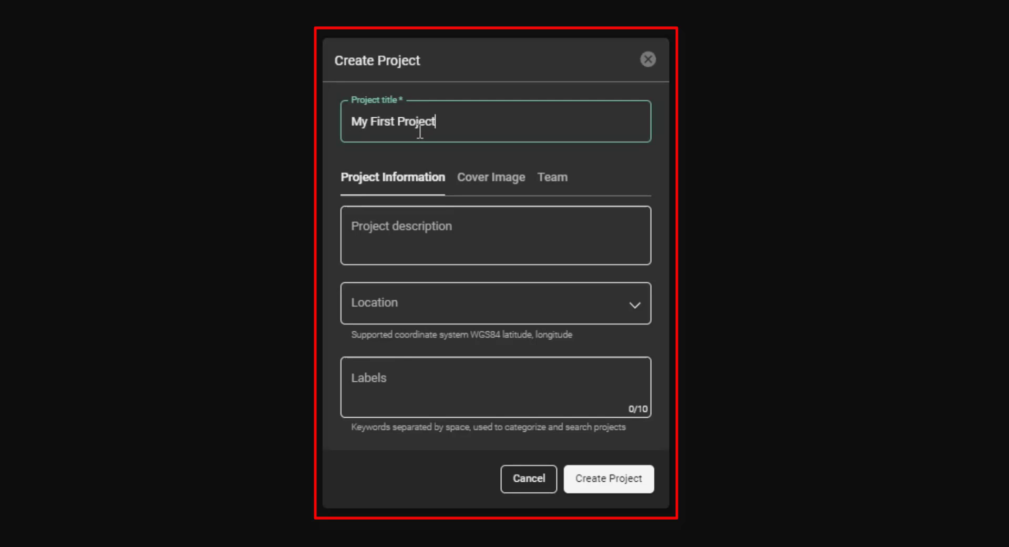
left_click(411, 234)
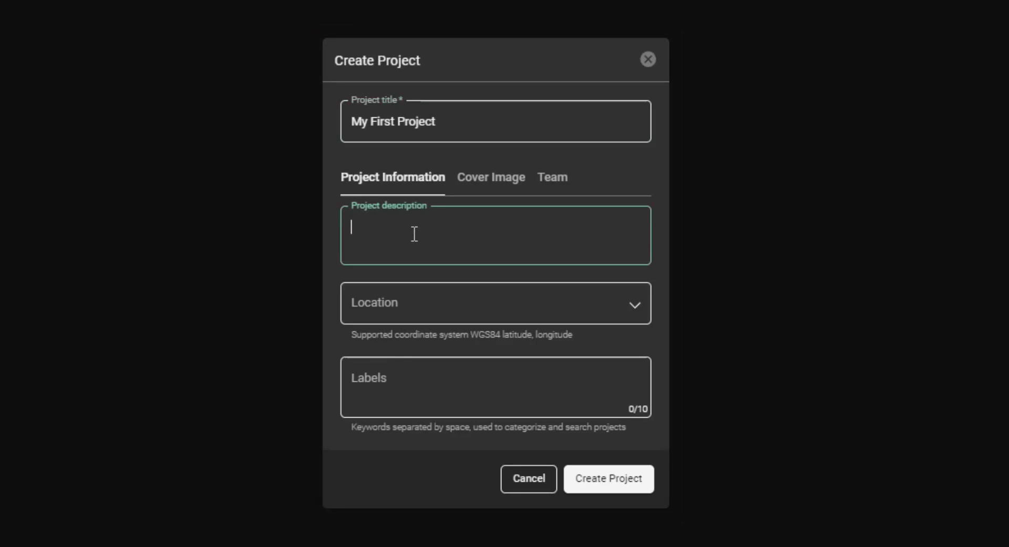
type("This is the f")
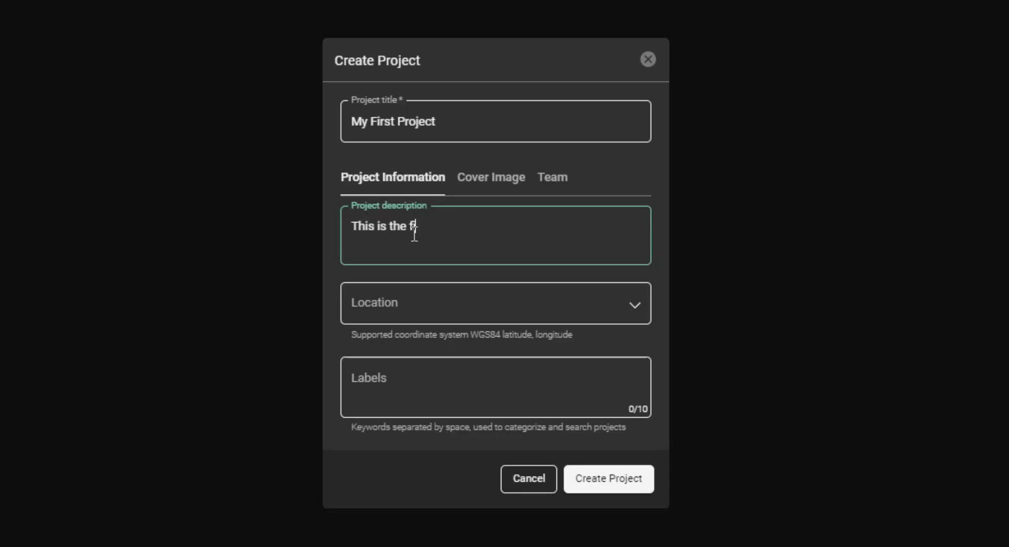
type("irst time I have useed")
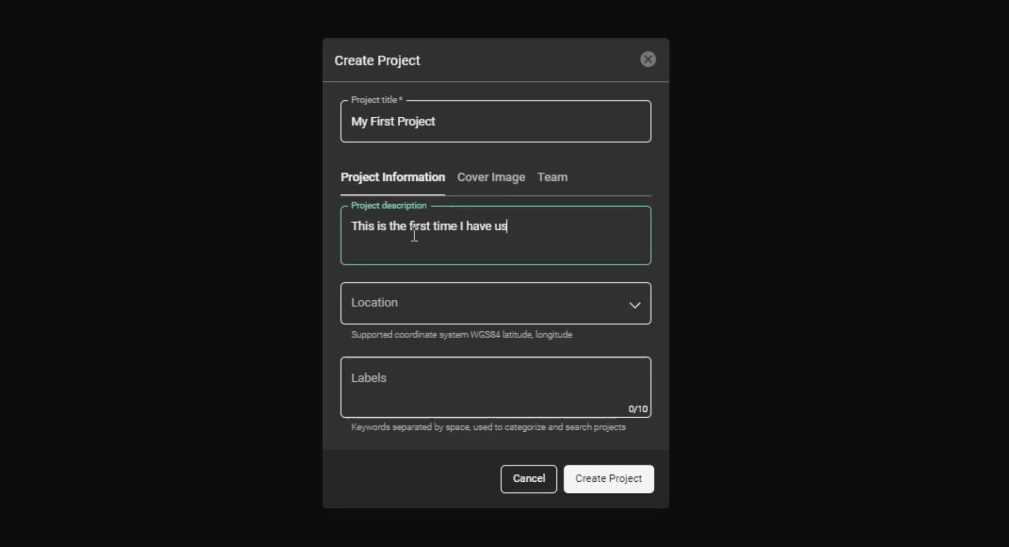
key("BackSpace")
key("BackSpace")
type("d RCS")
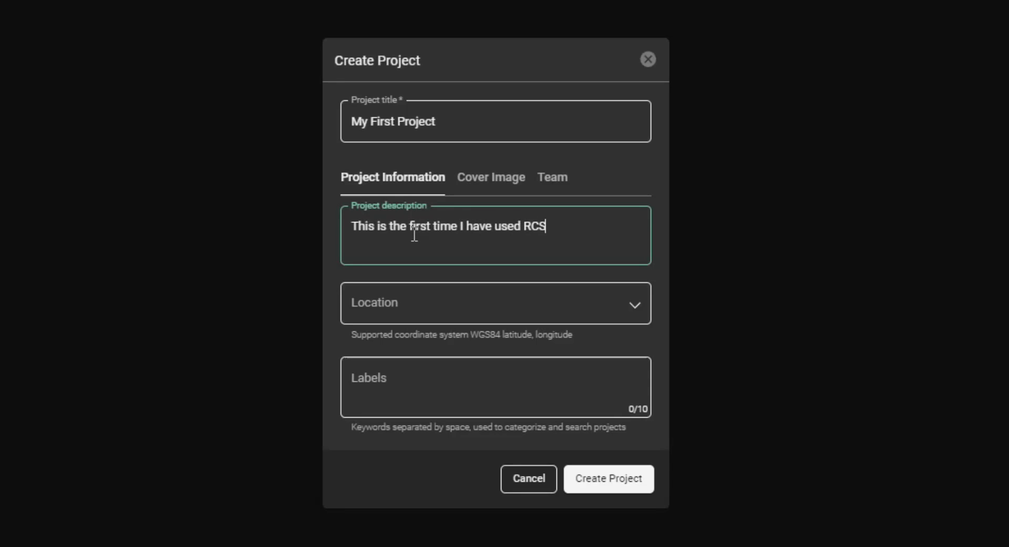
Step: Set the project location to the Milton Keynes address found by searching 'mk15 8ht'
left_click(454, 304)
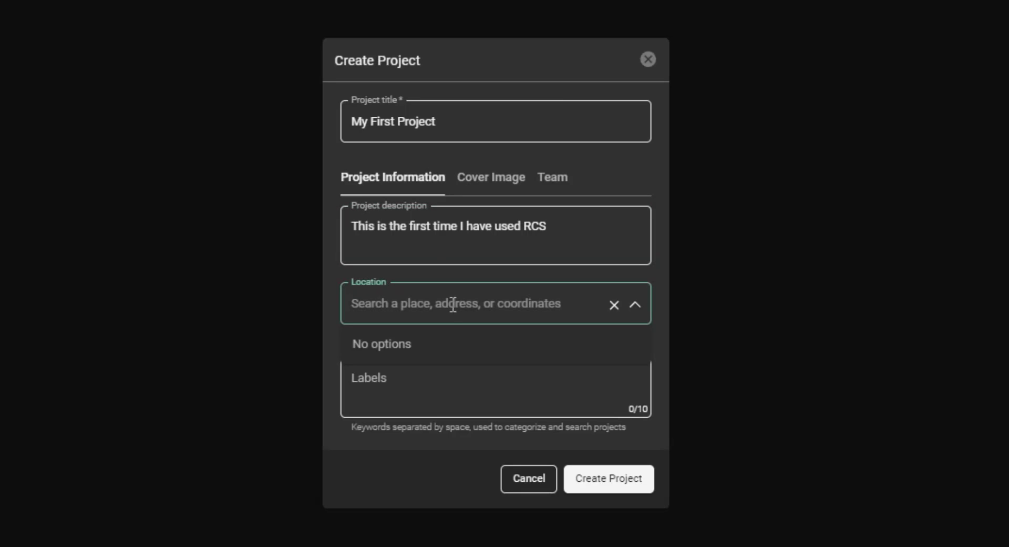
type("mk15 8ht")
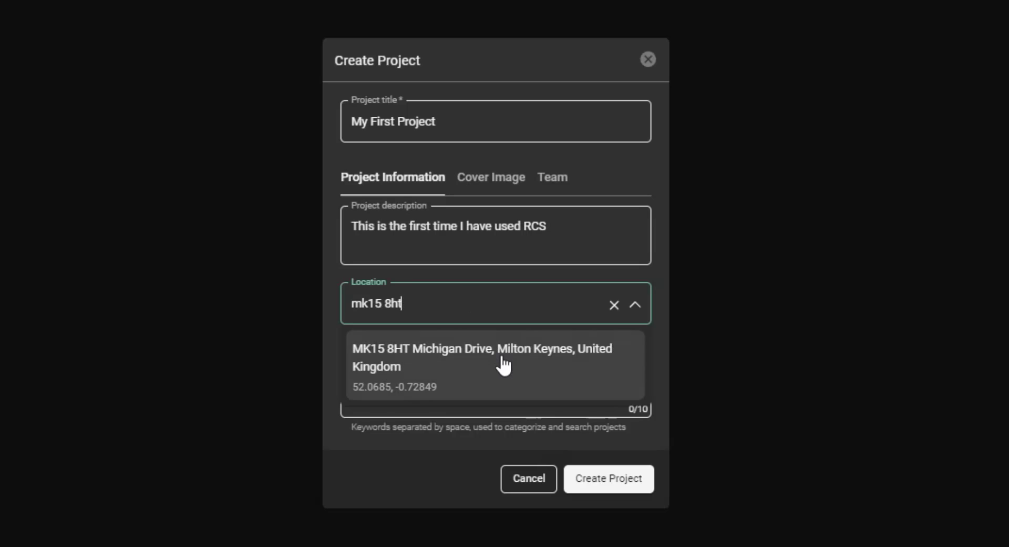
left_click(502, 360)
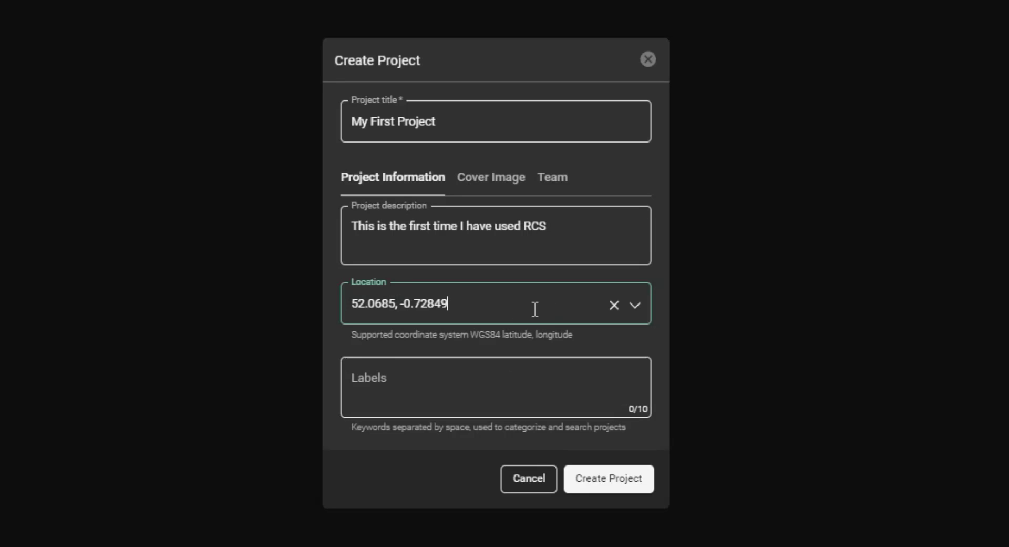
Step: Add the labels uk, testing, demo and rtc360 to the project
left_click(394, 381)
type("uk")
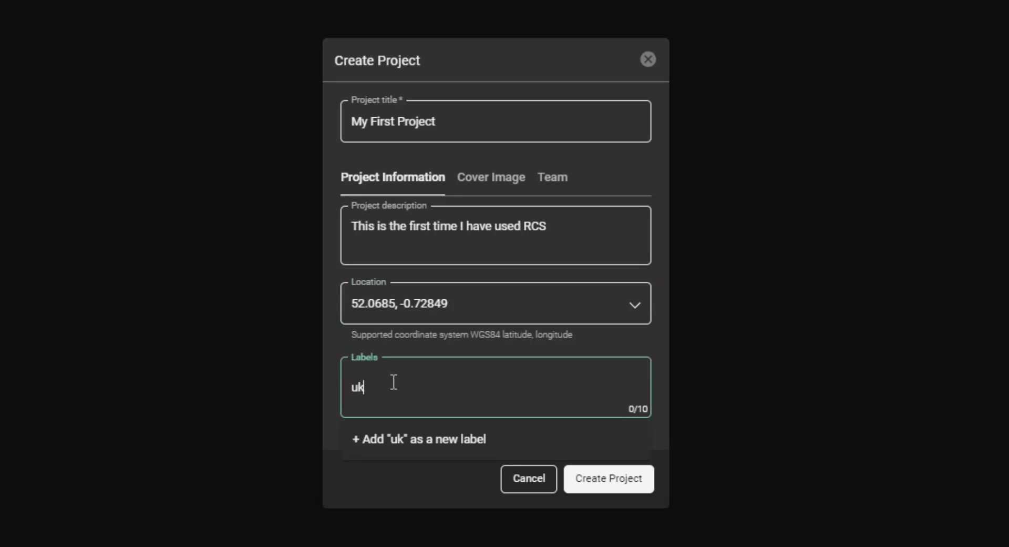
key("Return")
type("testing")
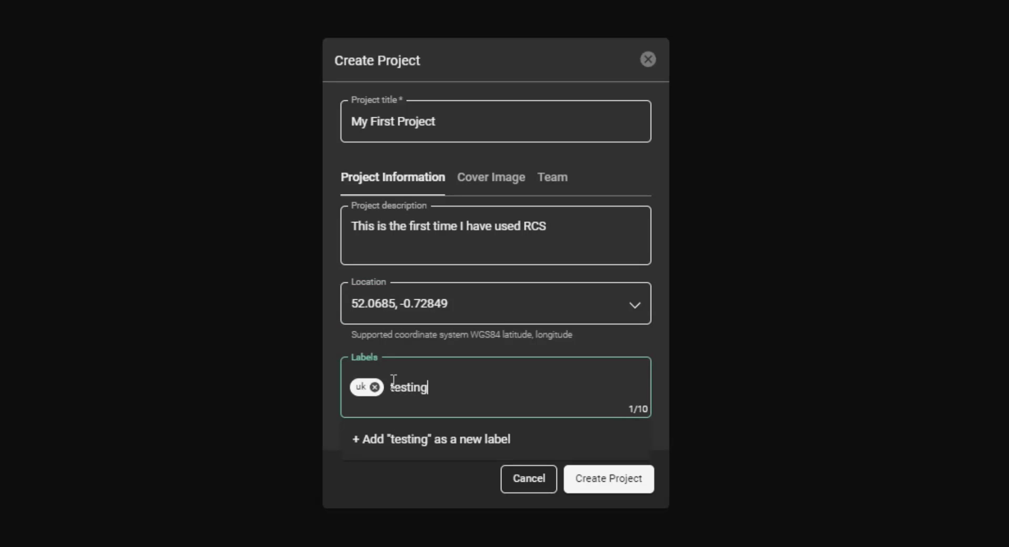
key("Return")
type("demo")
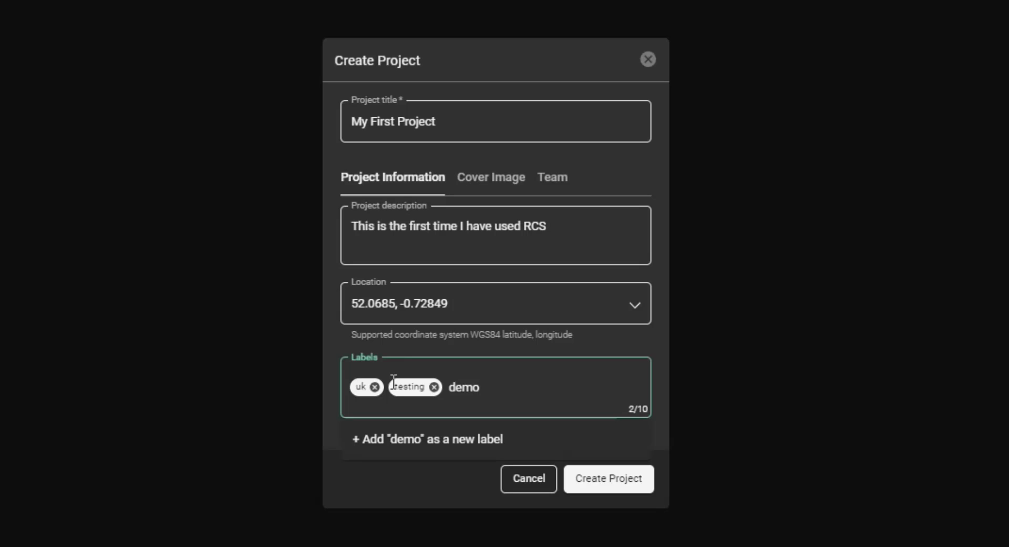
key("Return")
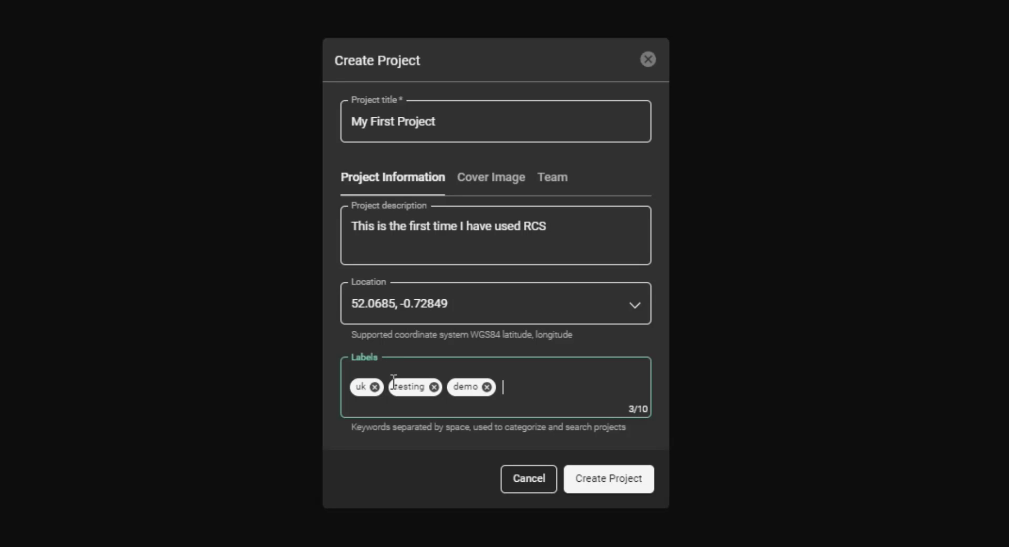
type("rtc360")
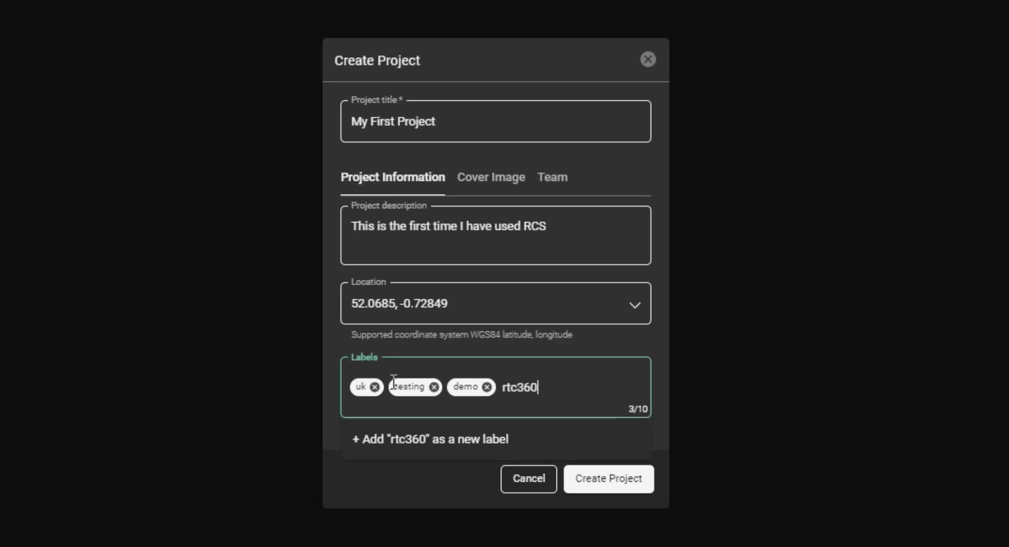
key("Return")
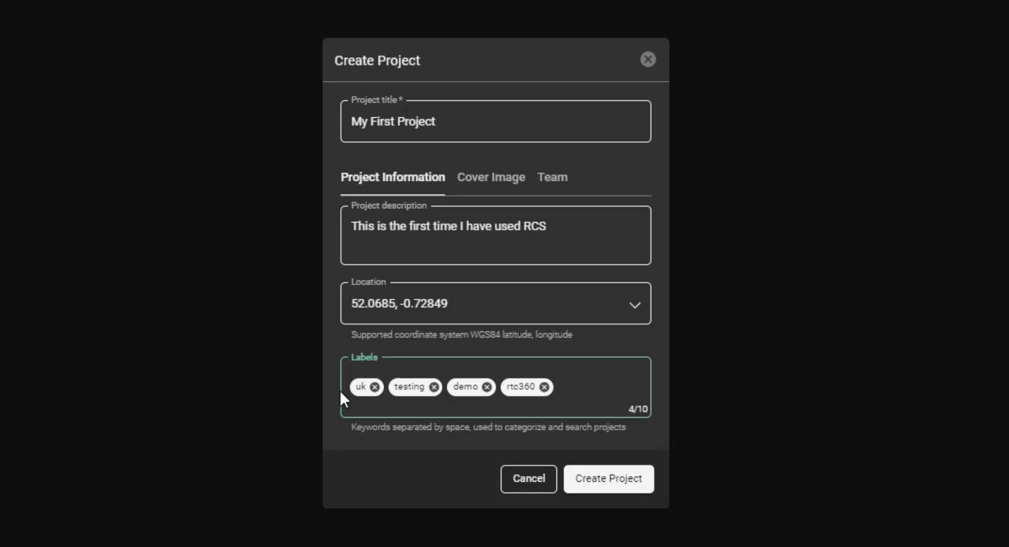
Step: Look over the cover image and member invitation options, then create My First Project
left_click(491, 185)
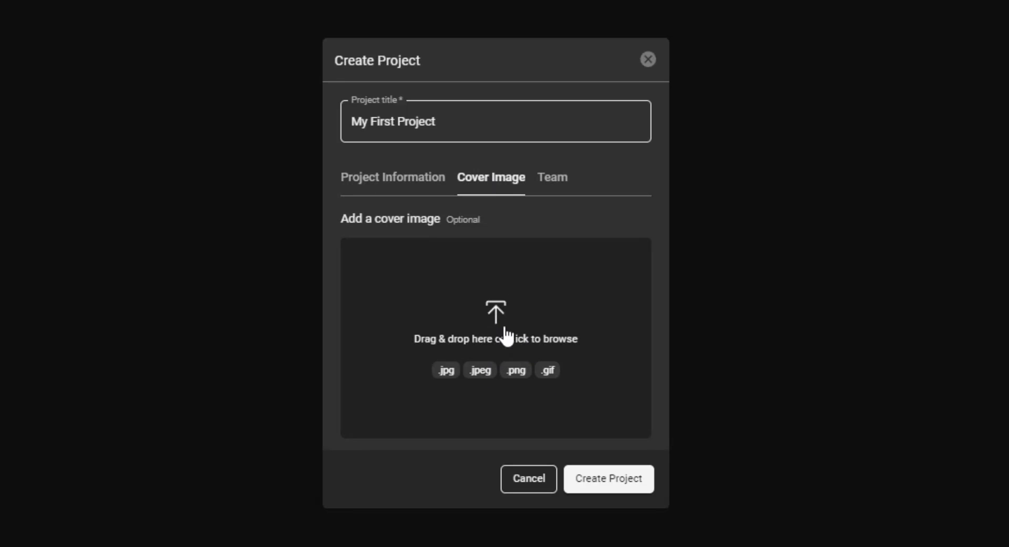
left_click(553, 190)
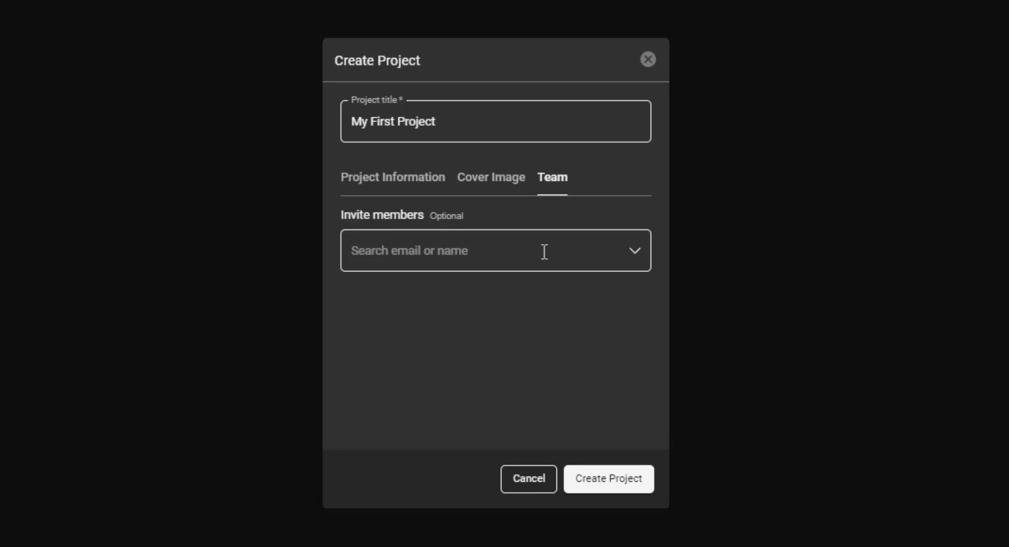
left_click(635, 251)
left_click(635, 251)
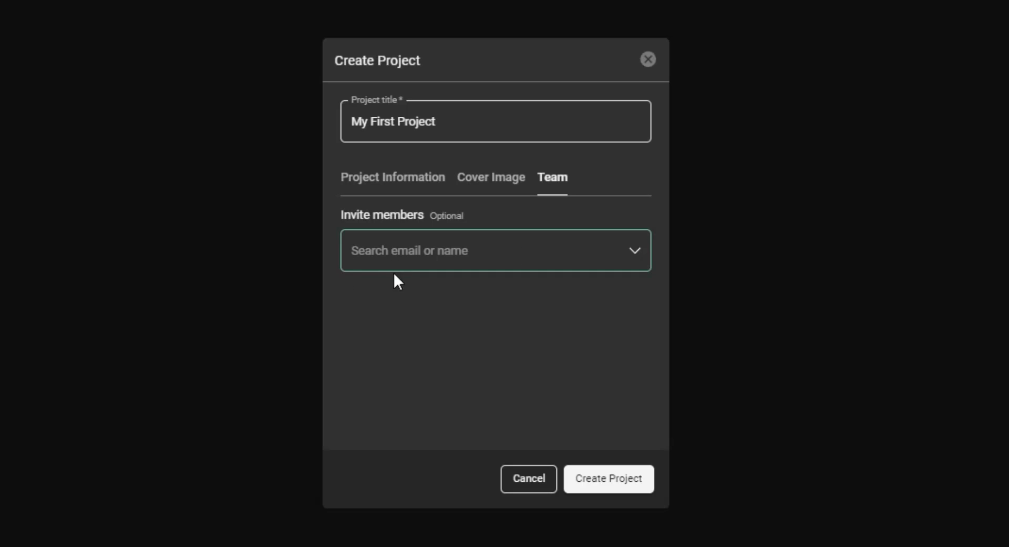
left_click(412, 177)
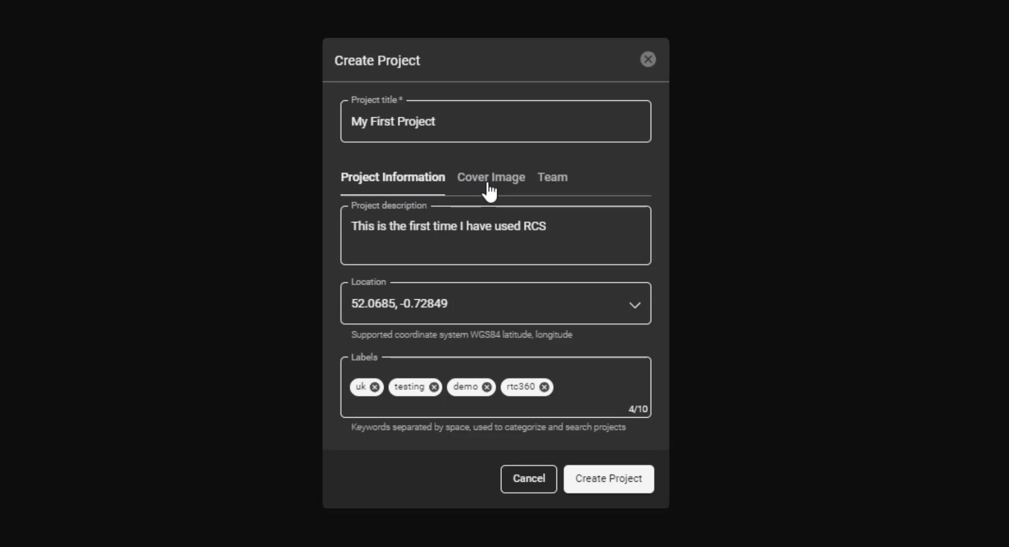
left_click(610, 478)
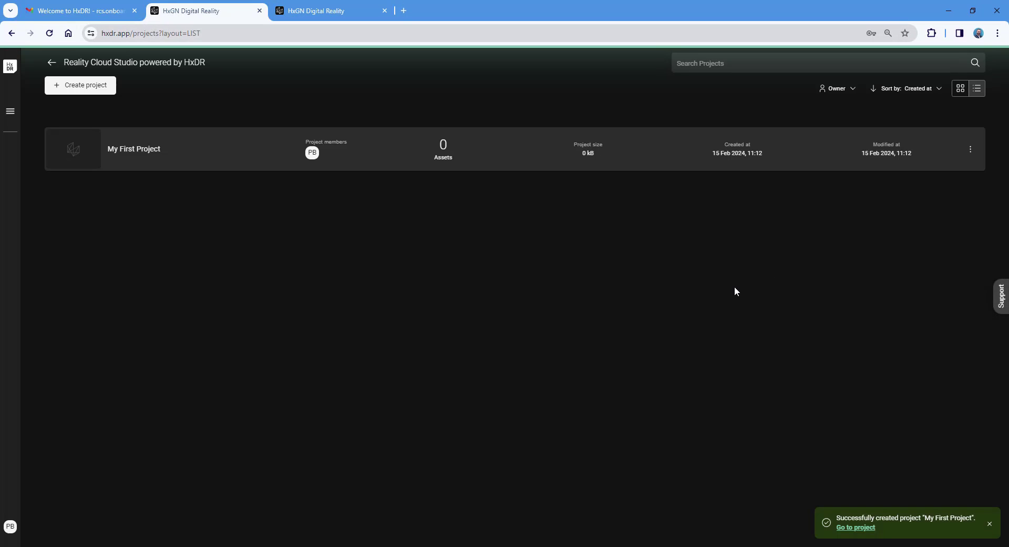
Step: Show the projects as tiles and open the My First Project tile
left_click(960, 88)
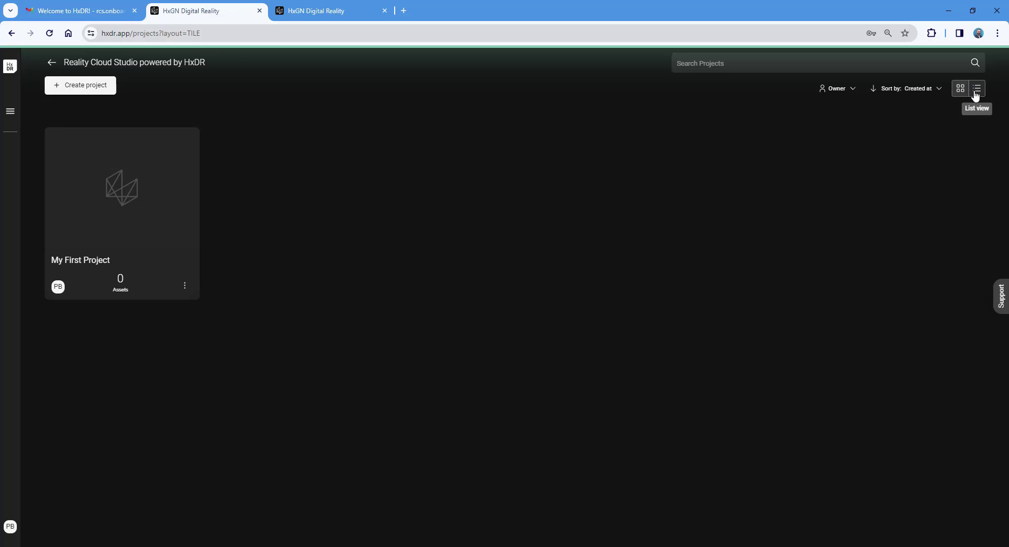
left_click(978, 89)
left_click(959, 90)
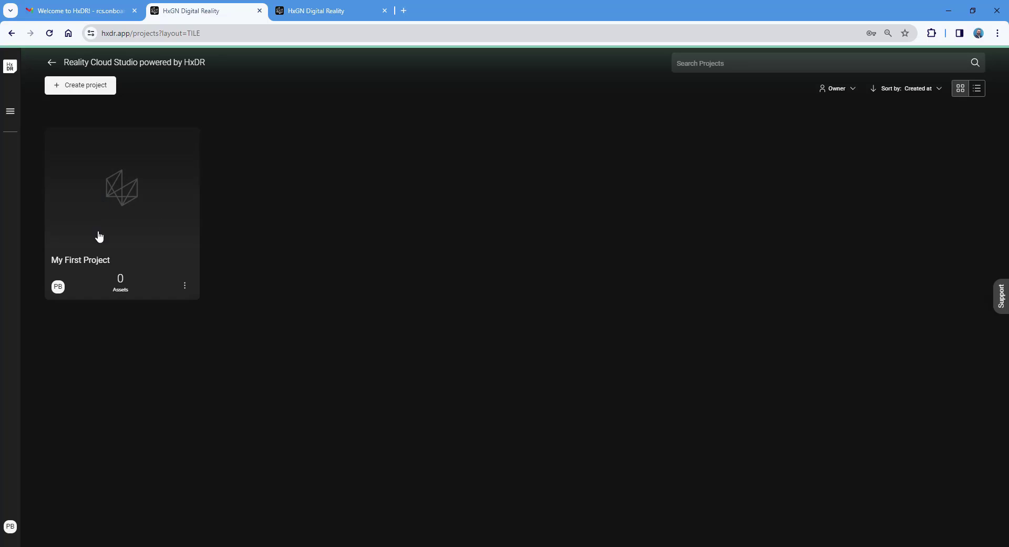
left_click(130, 197)
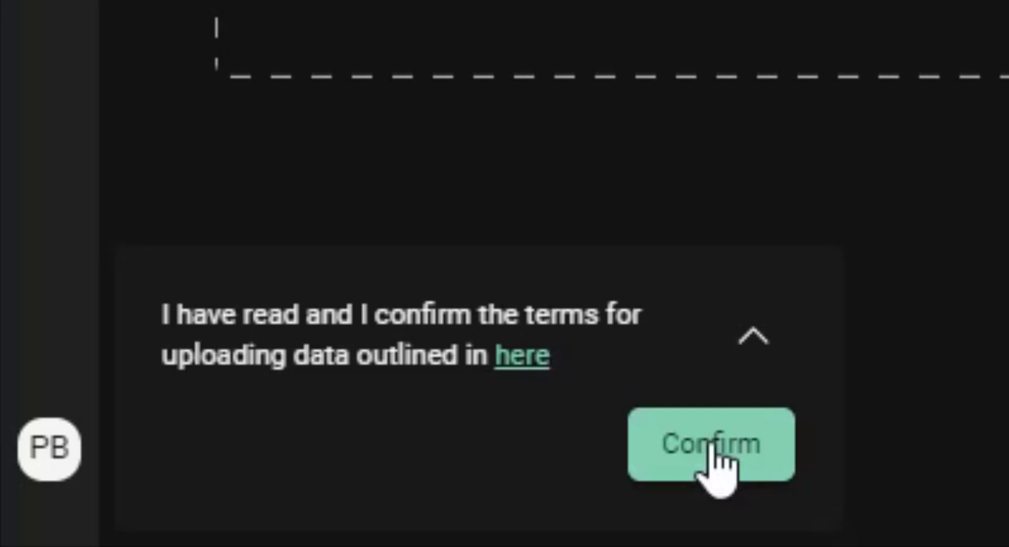
Step: Confirm the upload terms, check the Project members and Project details pages, then return to Assets
left_click(712, 447)
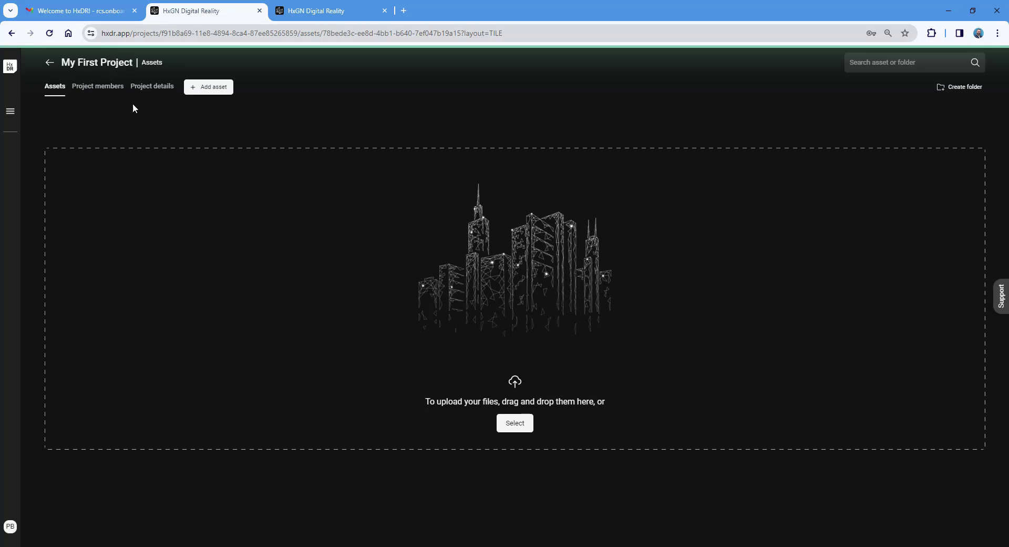
left_click(99, 89)
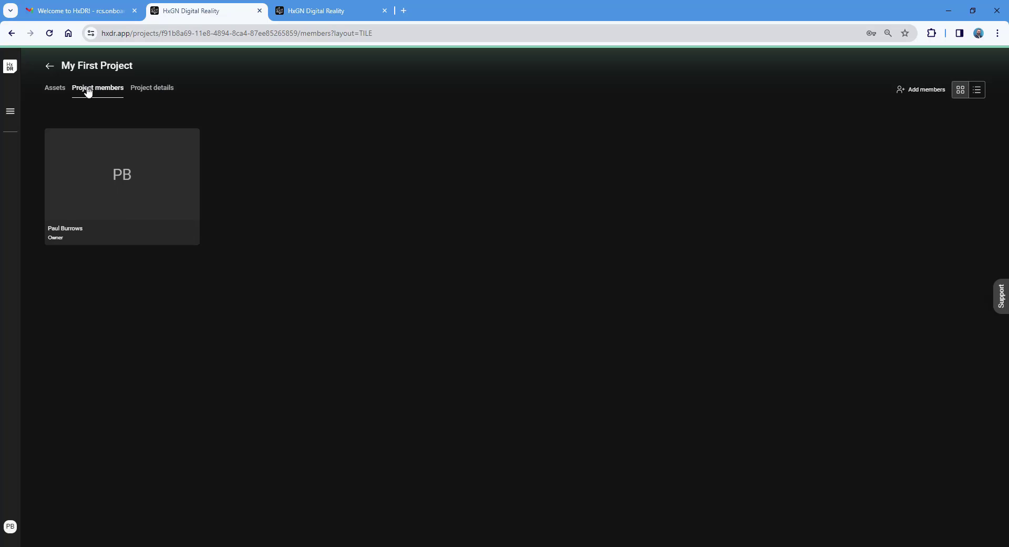
left_click(154, 91)
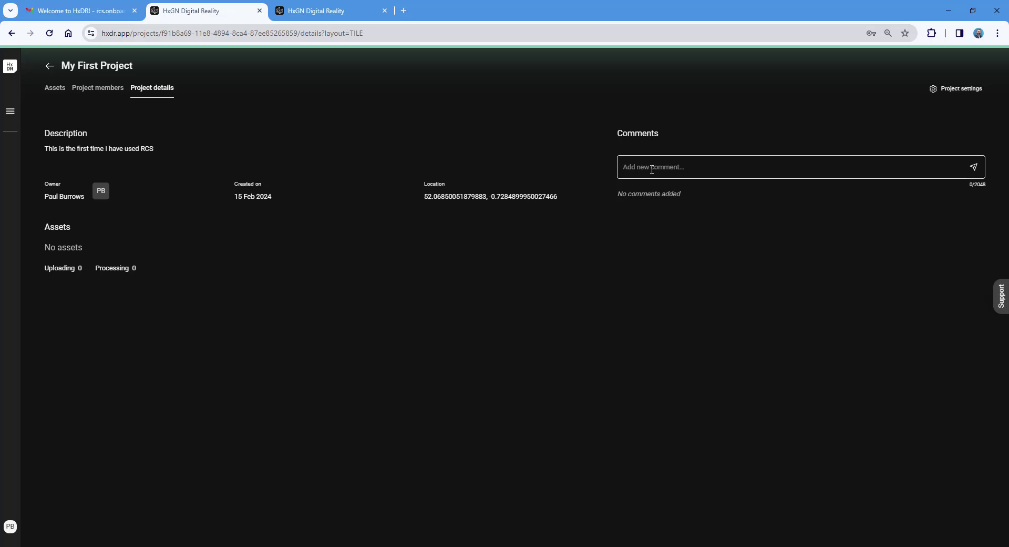
left_click(58, 88)
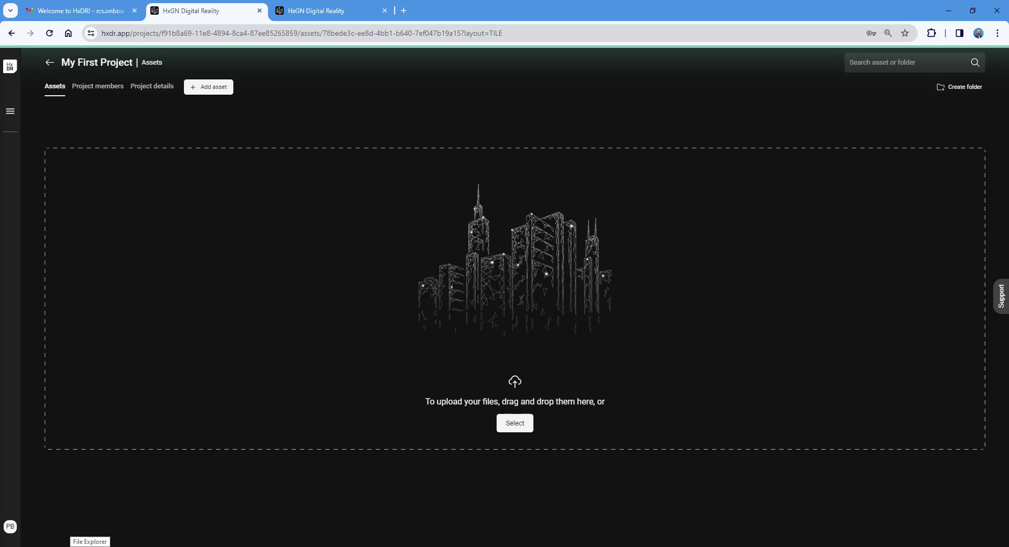
Step: Drag Coreum RTC360 1.lgs from the FromThorsten_IFCandScan_Aligned_Feb24 folder onto the project's upload area
left_click(90, 545)
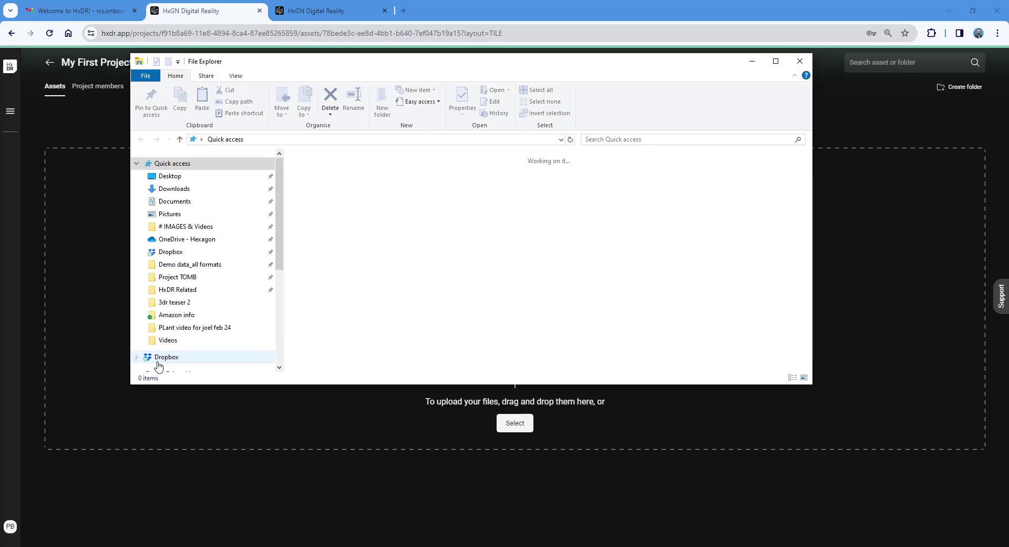
left_click_drag(395, 66, 432, 85)
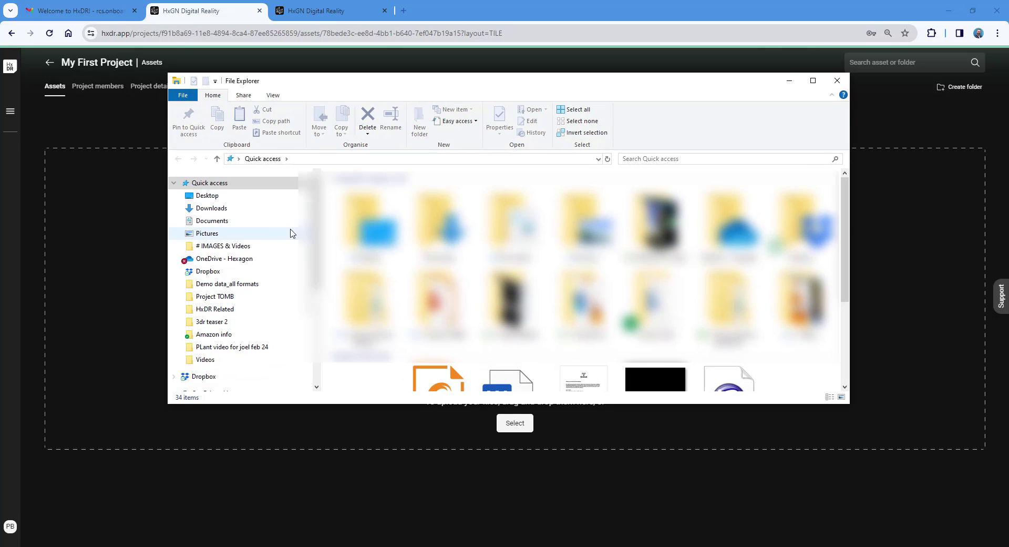
left_click(241, 287)
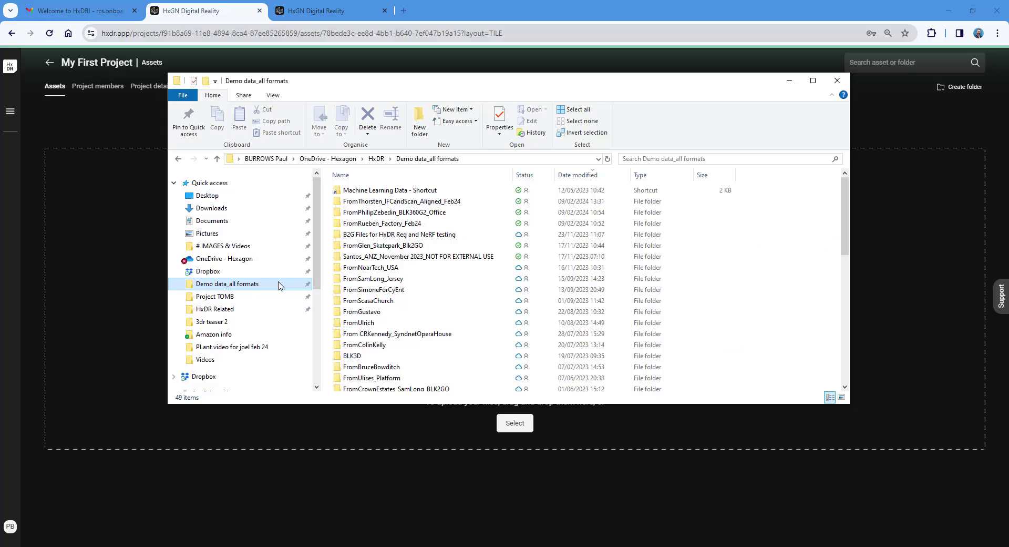
double_click(404, 205)
left_click(389, 191)
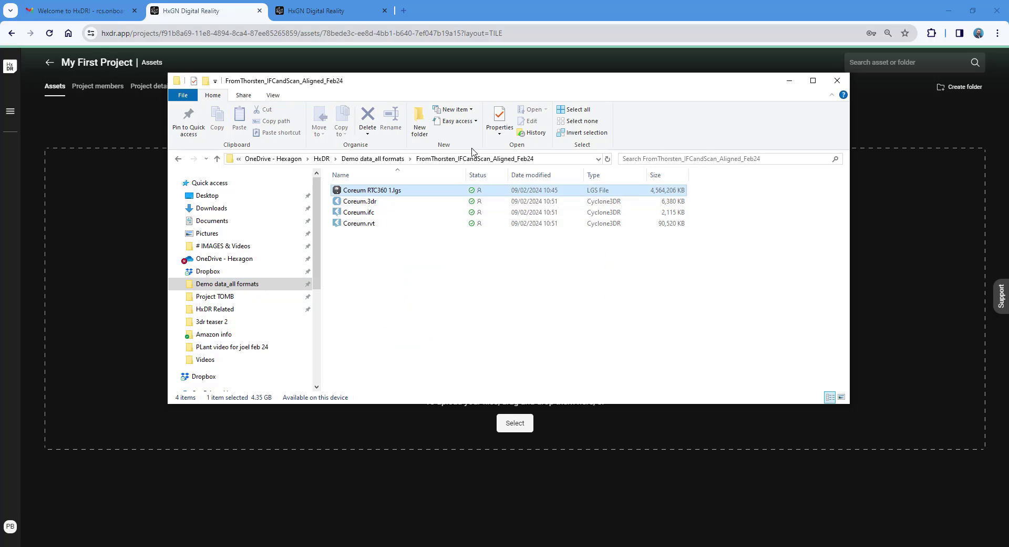
left_click_drag(472, 84, 598, 144)
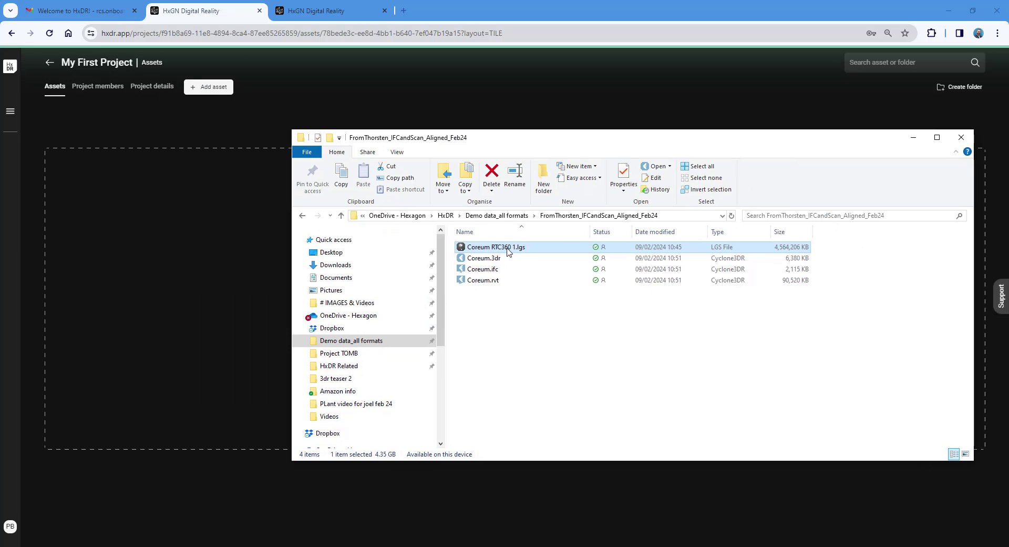
left_click_drag(509, 250, 213, 296)
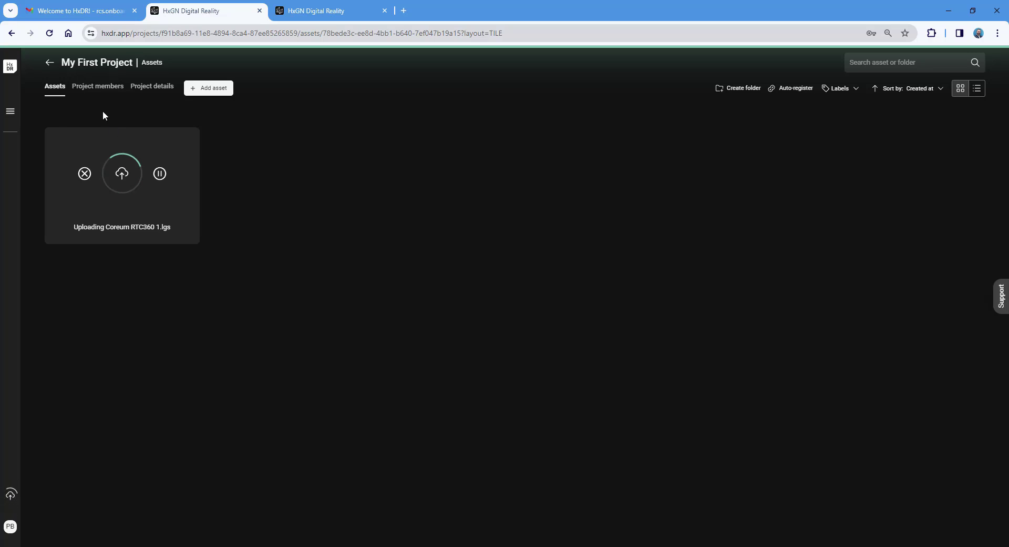
Step: Back on the projects list, check My First Project's settings unchanged, then reopen the project
left_click(50, 63)
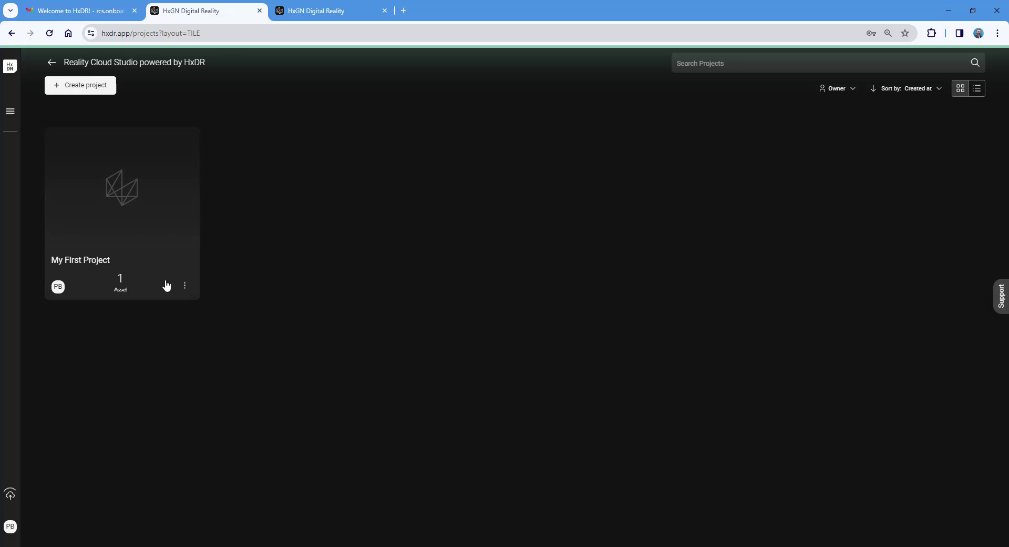
left_click(185, 286)
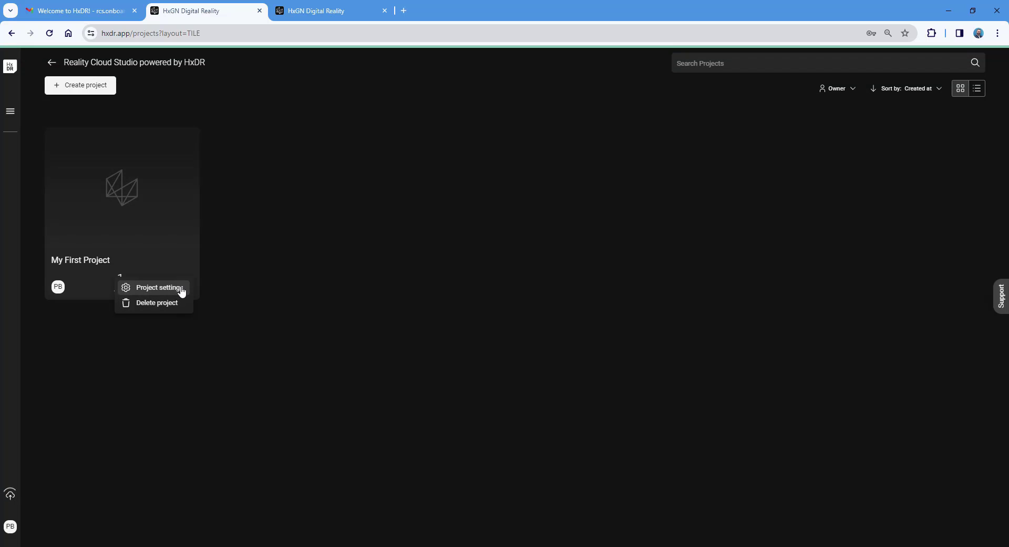
left_click(158, 288)
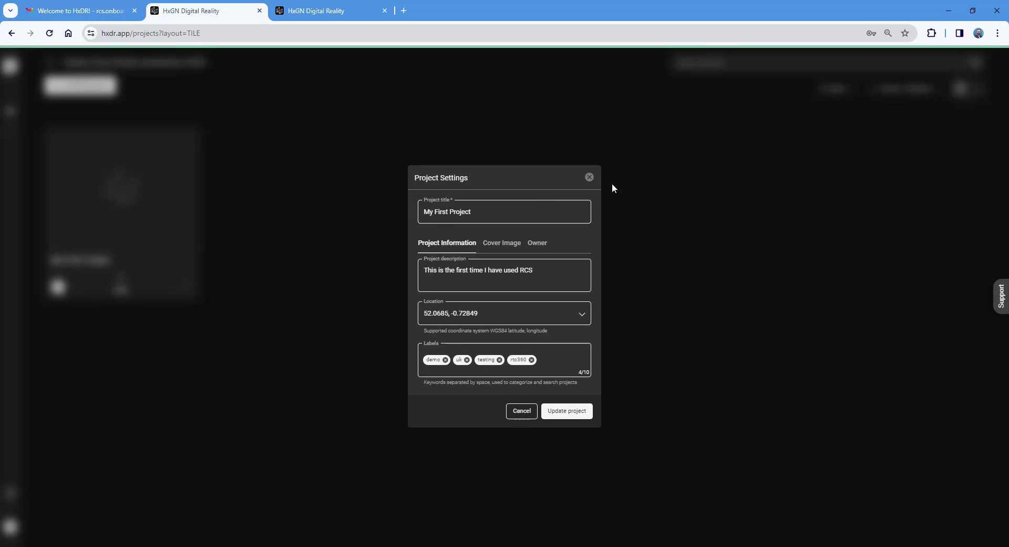
left_click(588, 177)
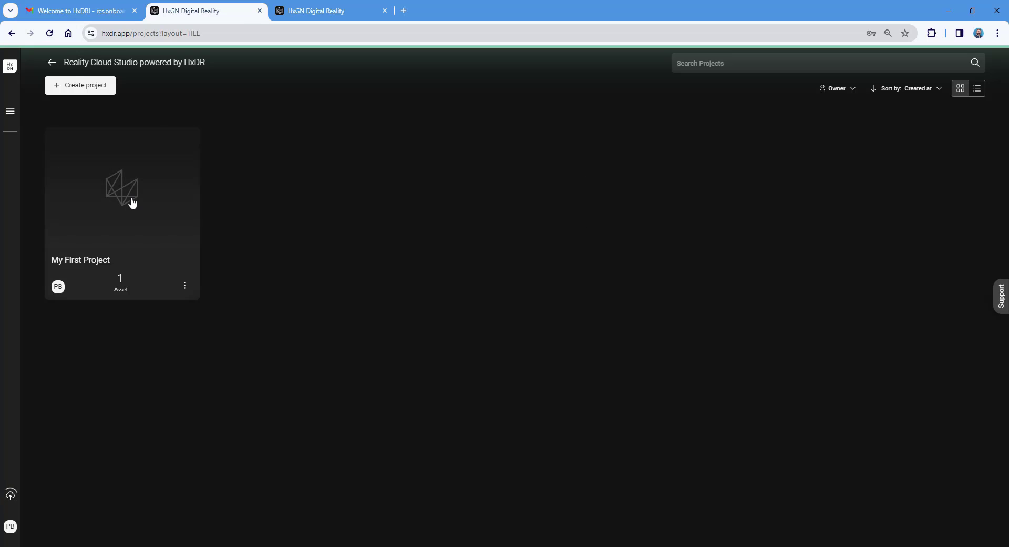
left_click(133, 220)
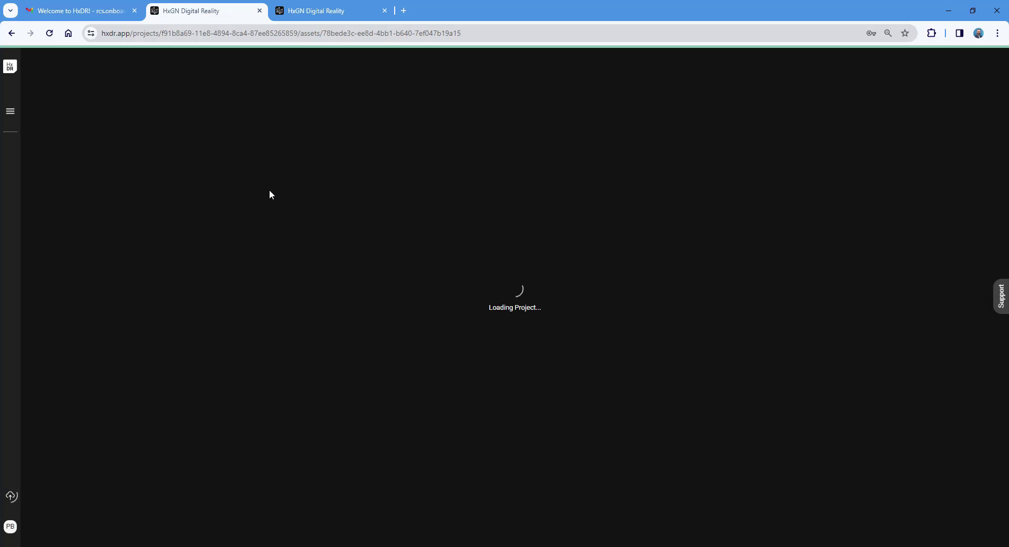